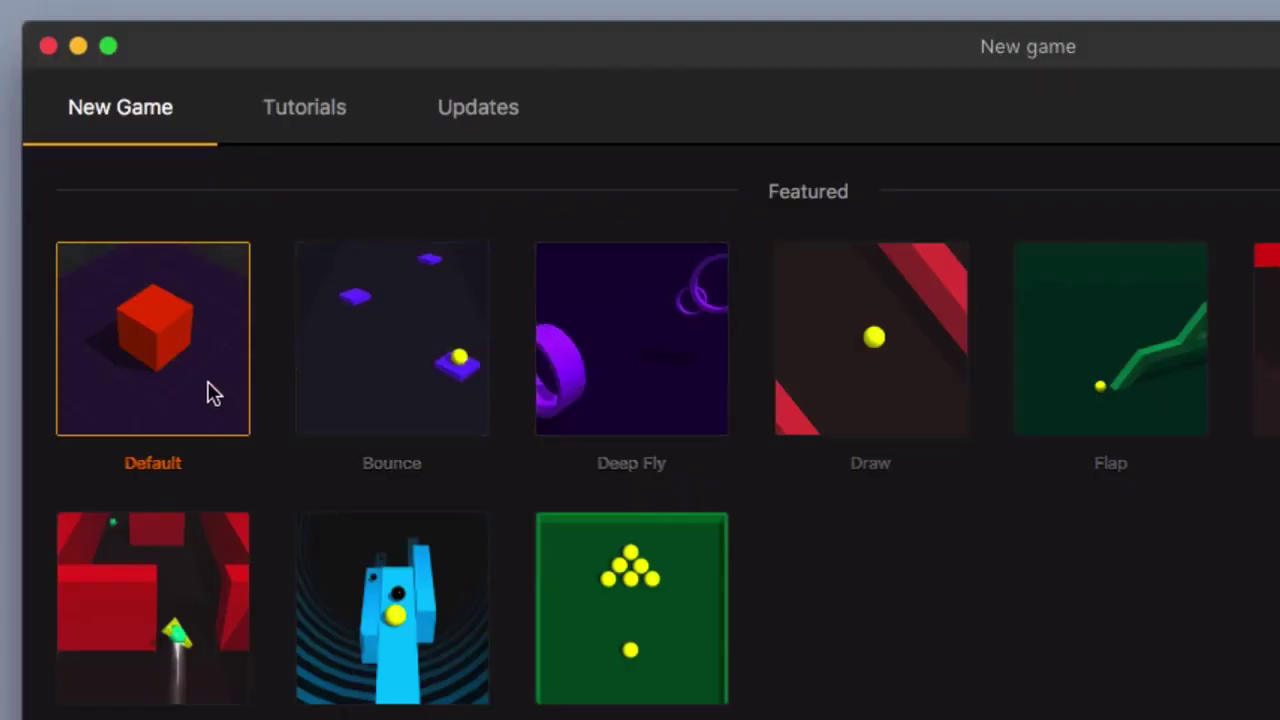
# - Create a new game from the Default template and line up its Start and 3D World nodes side by side
pyautogui.click(213, 393)
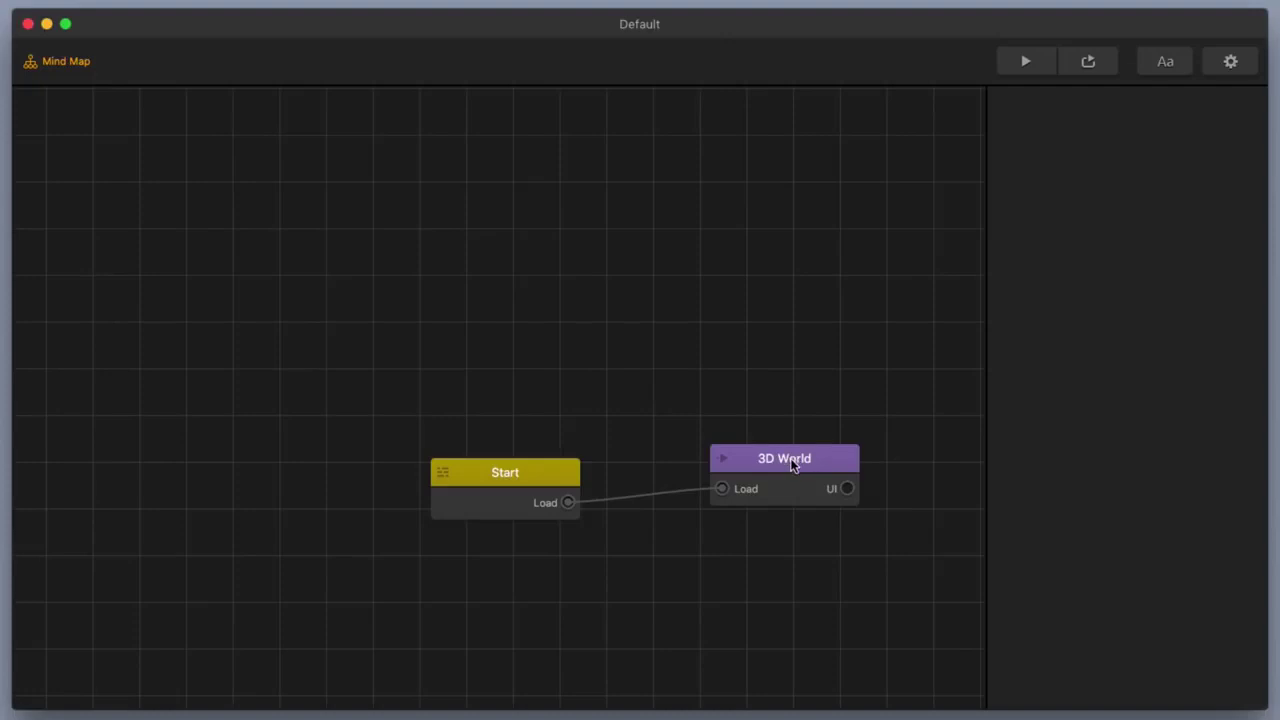
pyautogui.moveTo(540, 474); pyautogui.dragTo(305, 373)
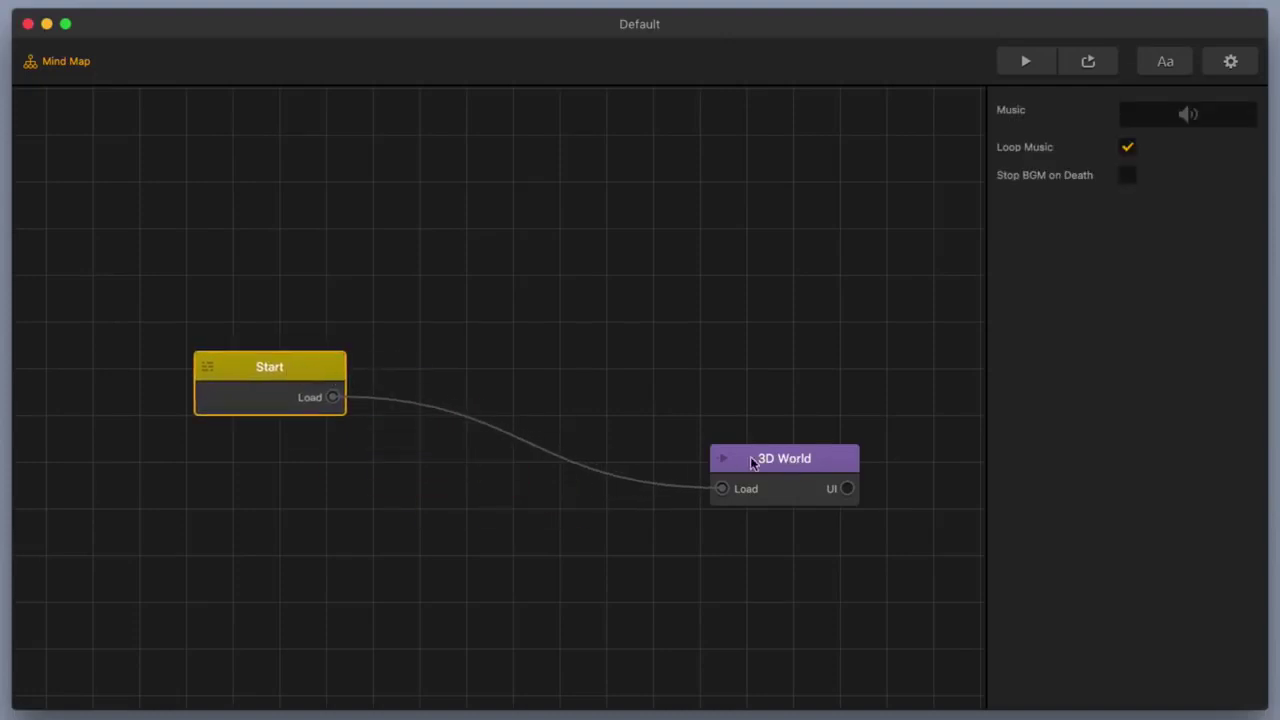
pyautogui.moveTo(752, 462); pyautogui.dragTo(508, 374)
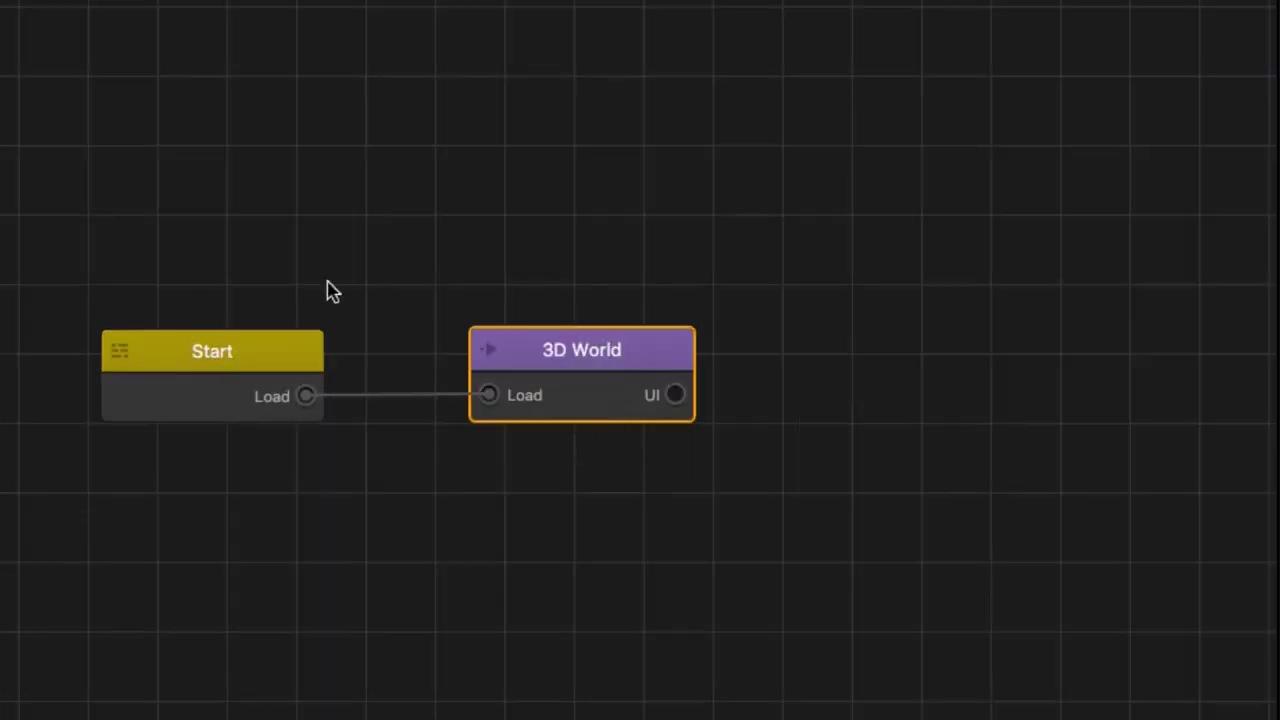
# - Open the 3D World scene and set the red cube's scale to 0.25 on all three axes
pyautogui.doubleClick(590, 352)
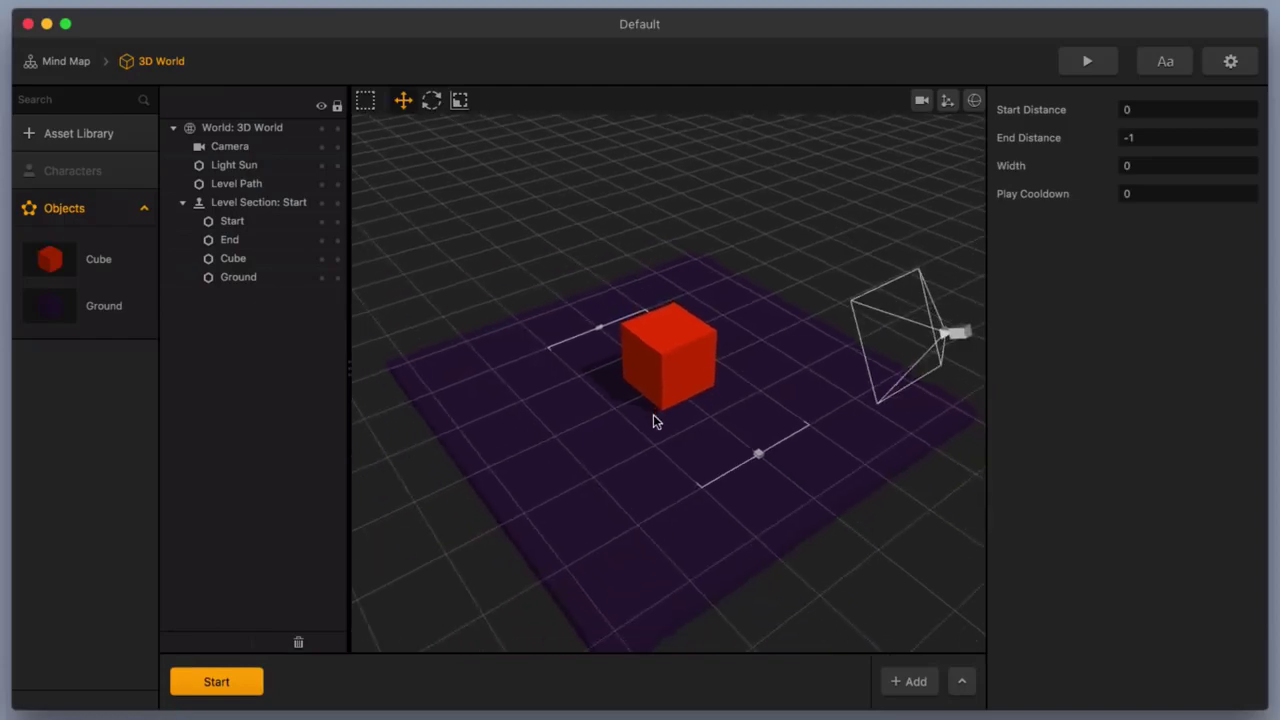
pyautogui.scroll(-3, 654, 416)
pyautogui.moveTo(737, 409); pyautogui.dragTo(671, 406)
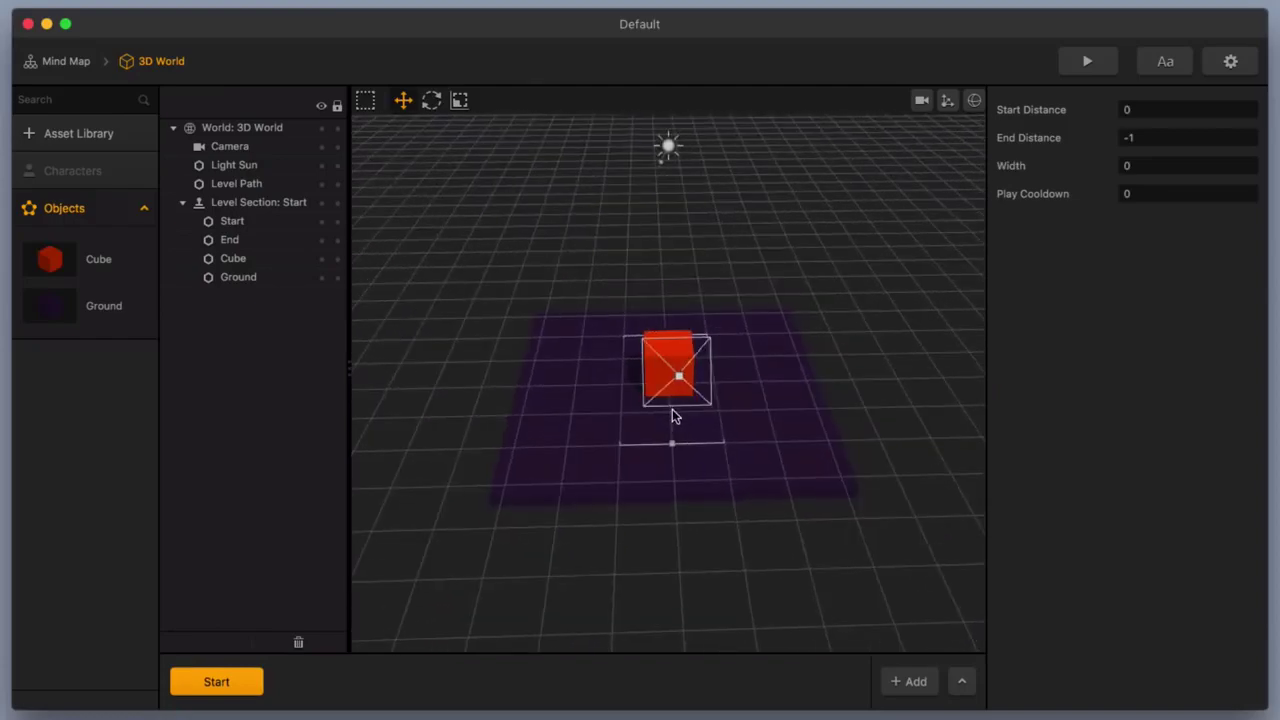
pyautogui.scroll(-2, 673, 416)
pyautogui.moveTo(674, 417); pyautogui.dragTo(674, 434, button='right')
pyautogui.scroll(3, 674, 434)
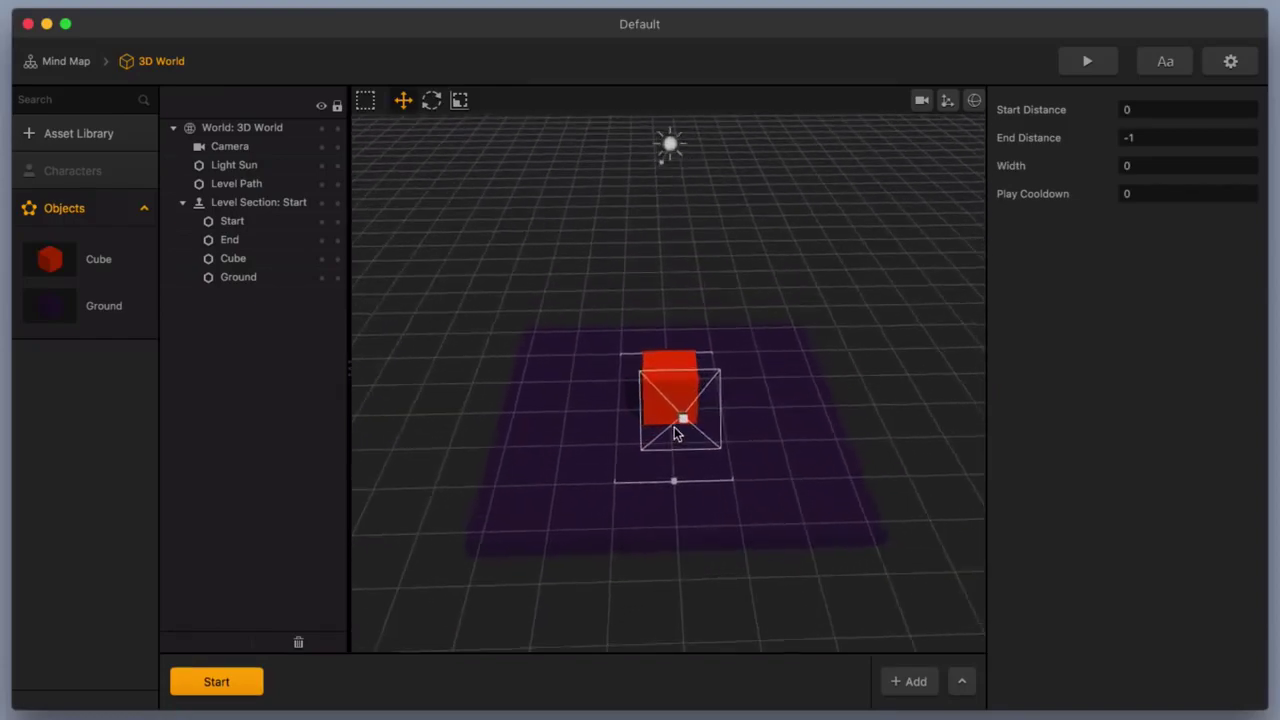
pyautogui.moveTo(675, 432); pyautogui.dragTo(671, 391, button='middle')
pyautogui.click(668, 386)
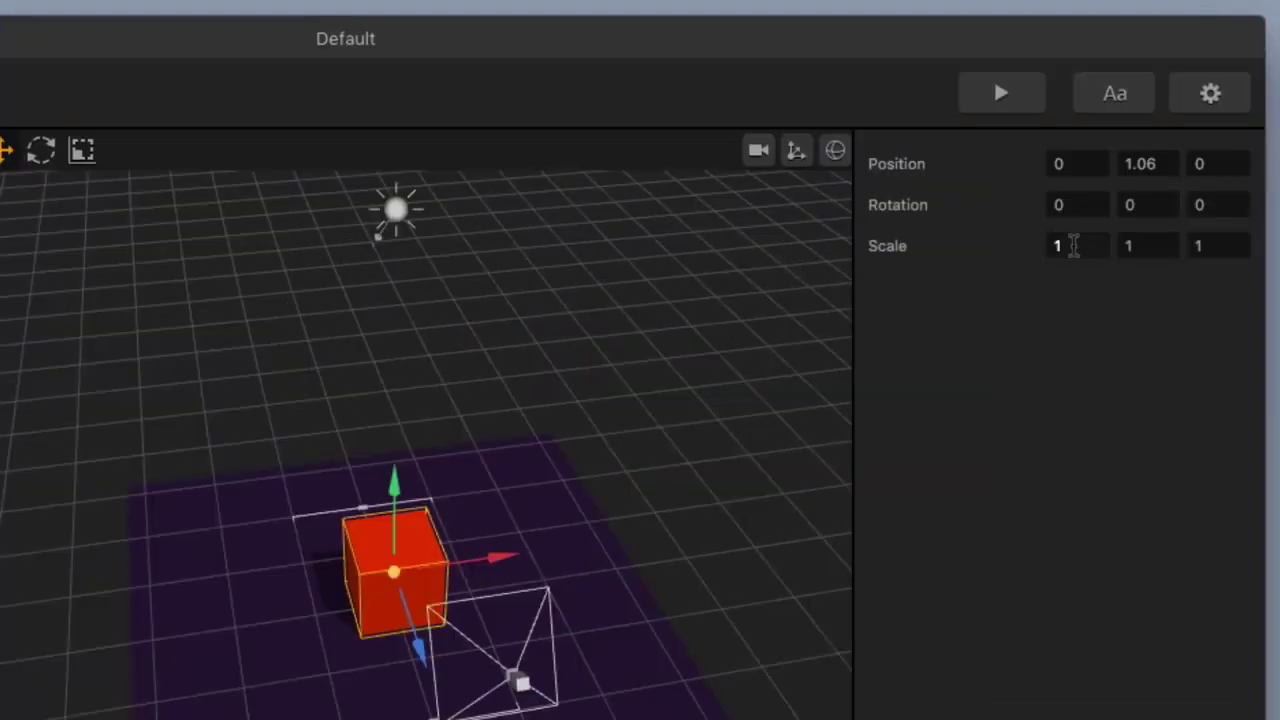
pyautogui.click(1073, 246)
pyautogui.press('Tab')
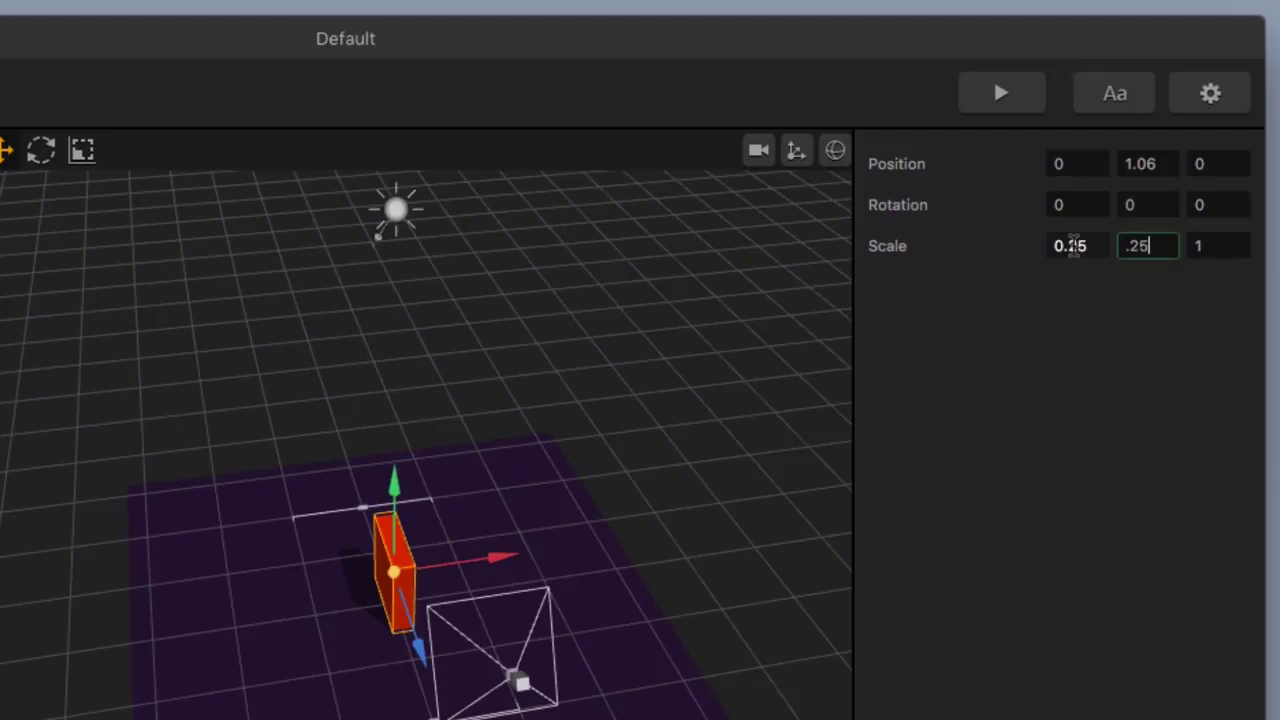
pyautogui.press('Tab')
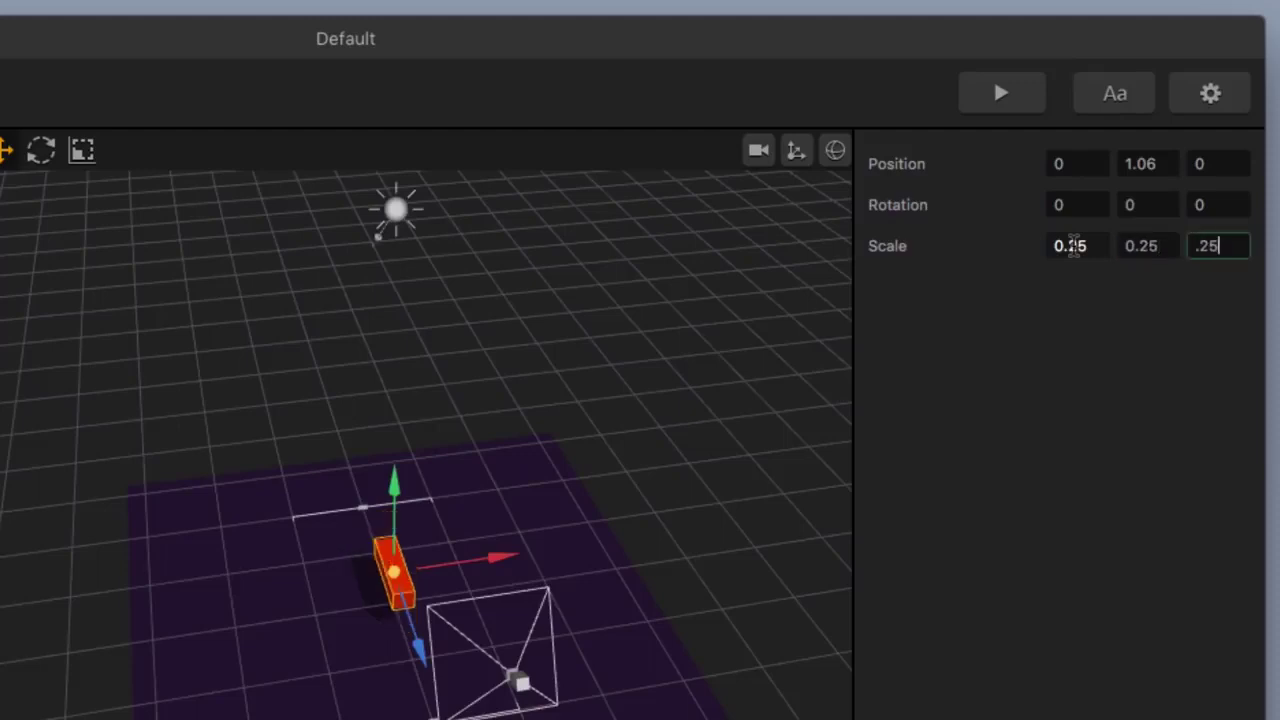
pyautogui.press('Return')
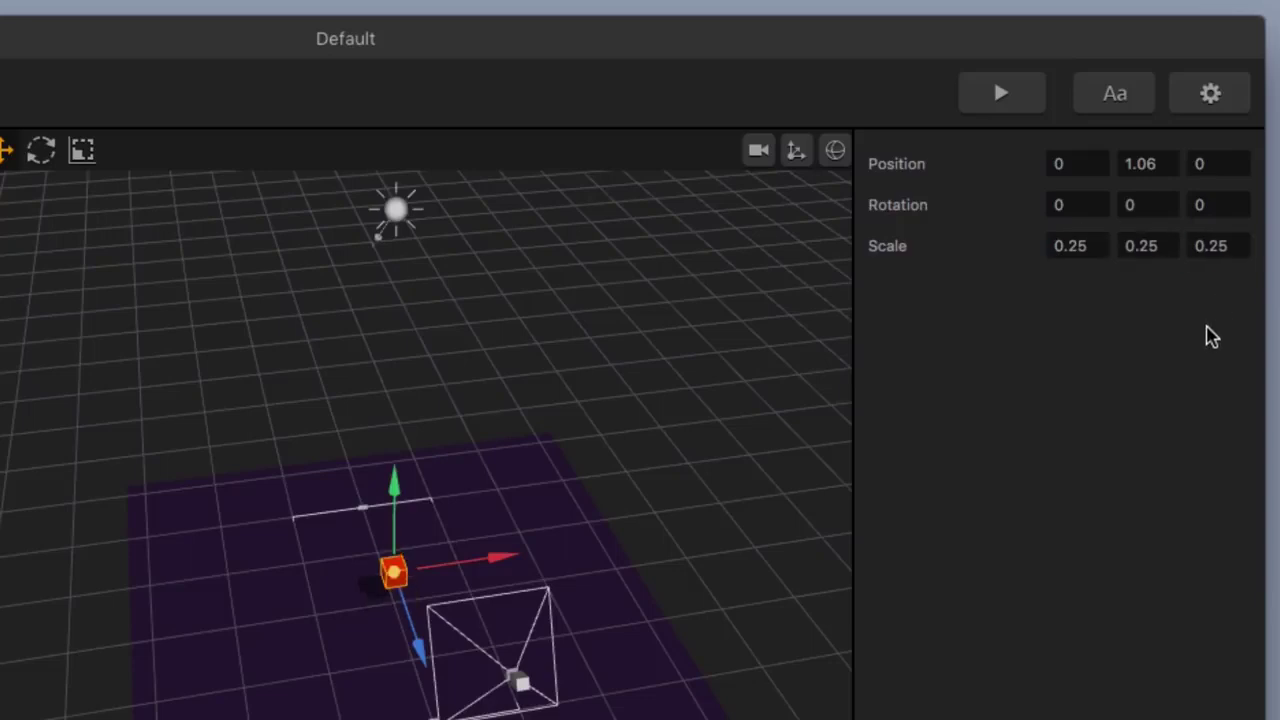
pyautogui.scroll(5, 406, 600)
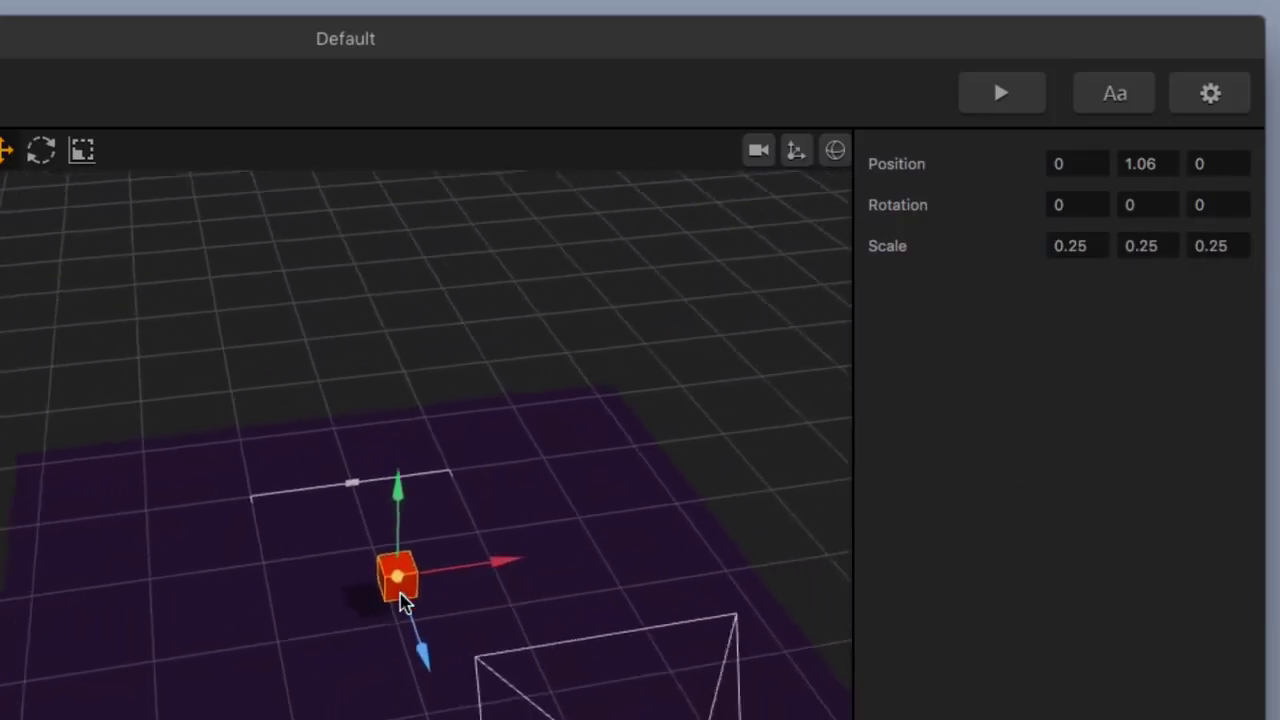
pyautogui.scroll(-6, 400, 600)
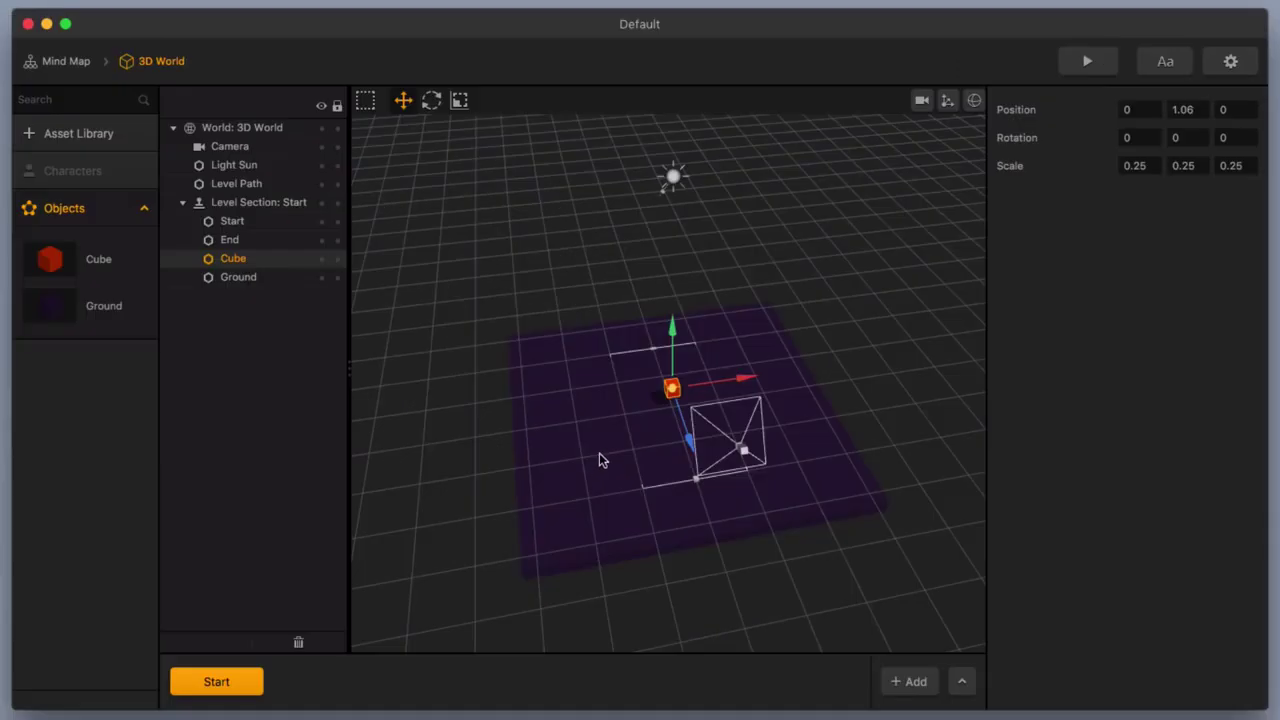
# - Examine the ground and the Start and End markers of the level section on both sides of the cube
pyautogui.click(600, 459)
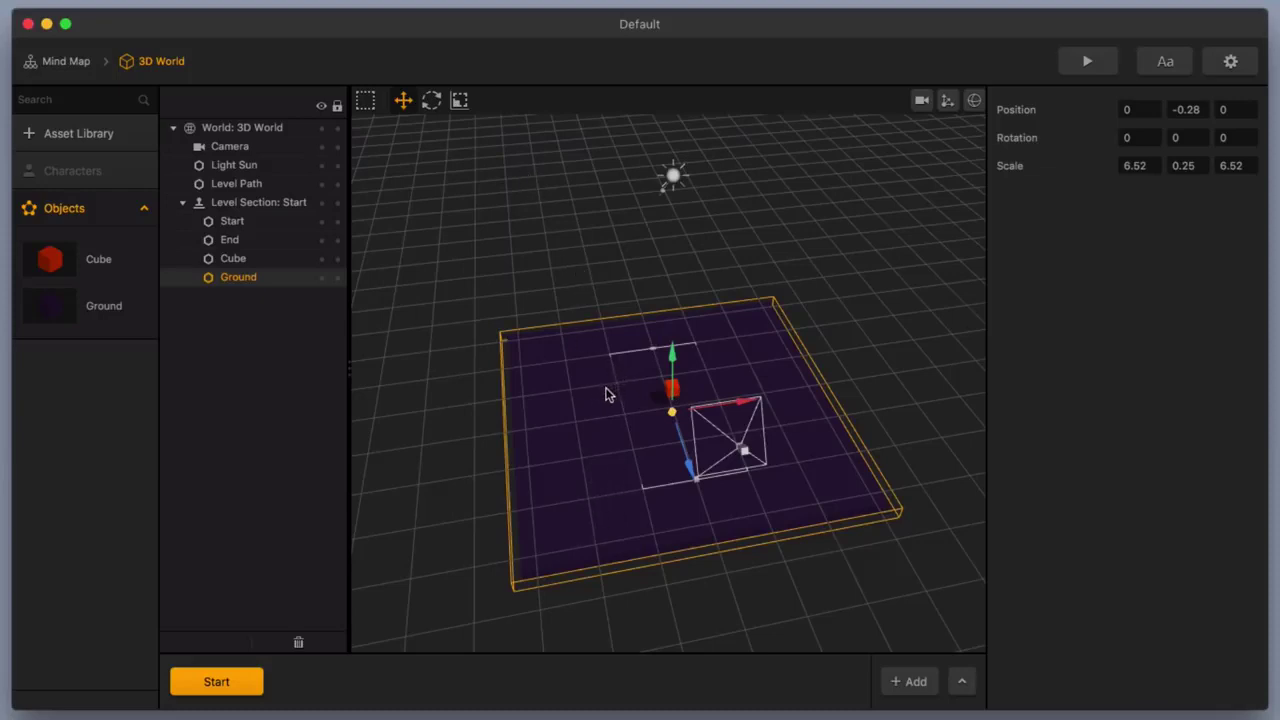
pyautogui.moveTo(605, 393); pyautogui.dragTo(695, 440, button='middle')
pyautogui.scroll(10, 664, 413)
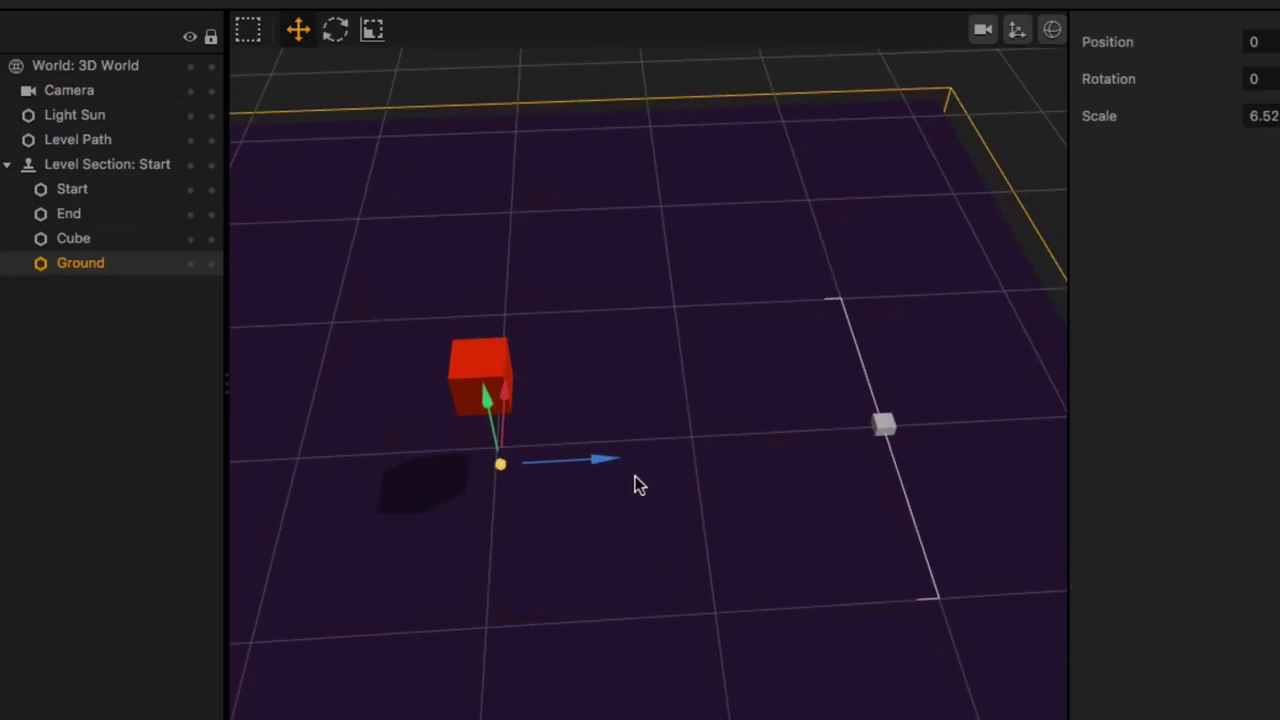
pyautogui.scroll(-3, 635, 485)
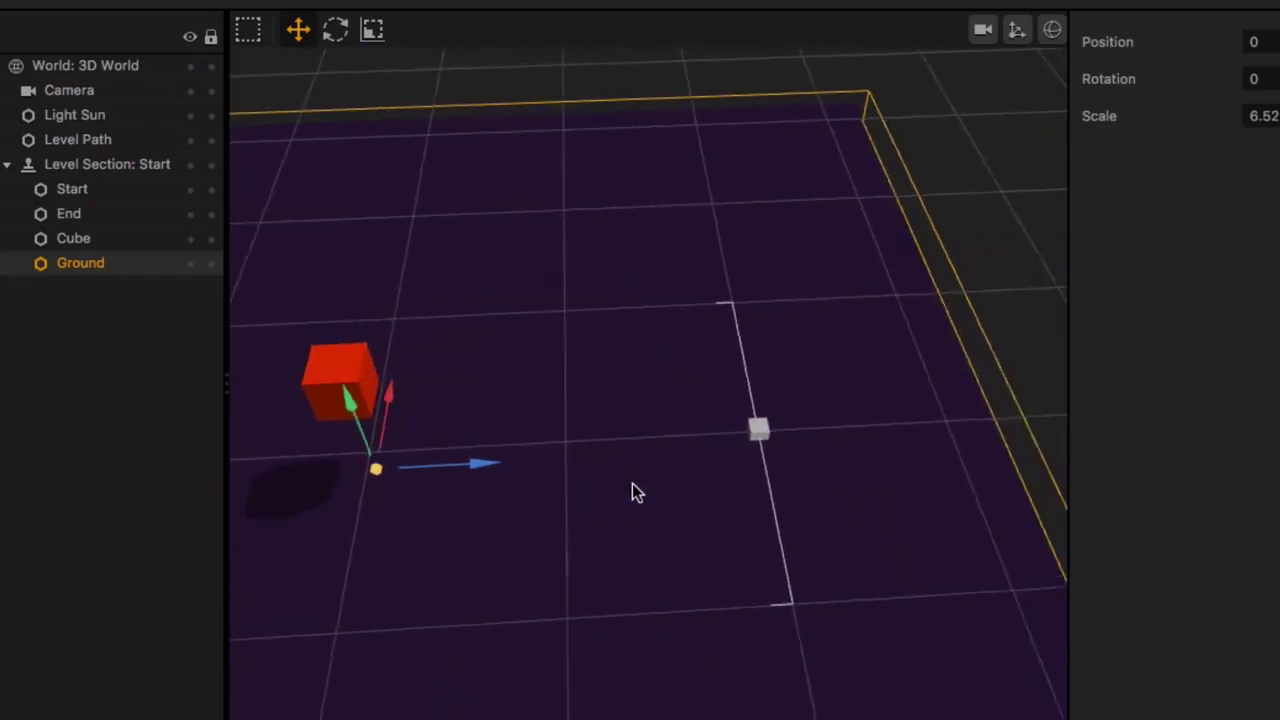
pyautogui.scroll(6, 808, 478)
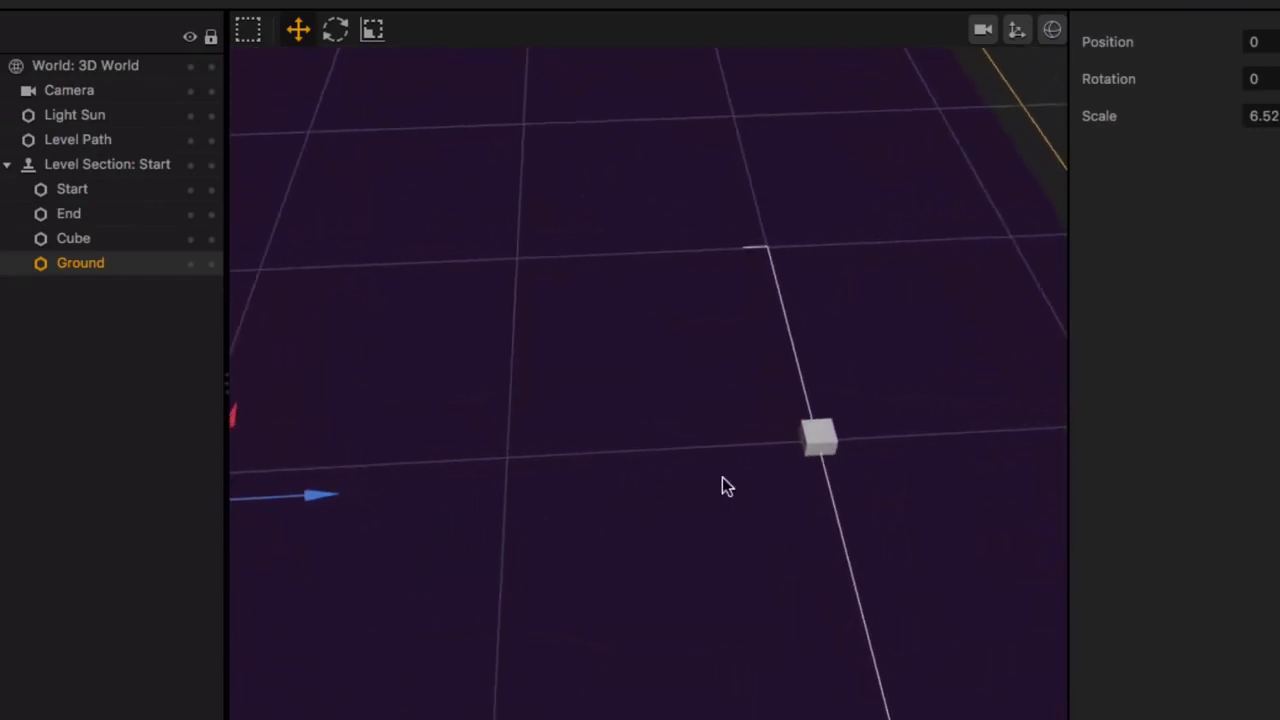
pyautogui.scroll(-3, 652, 485)
pyautogui.scroll(6, 749, 481)
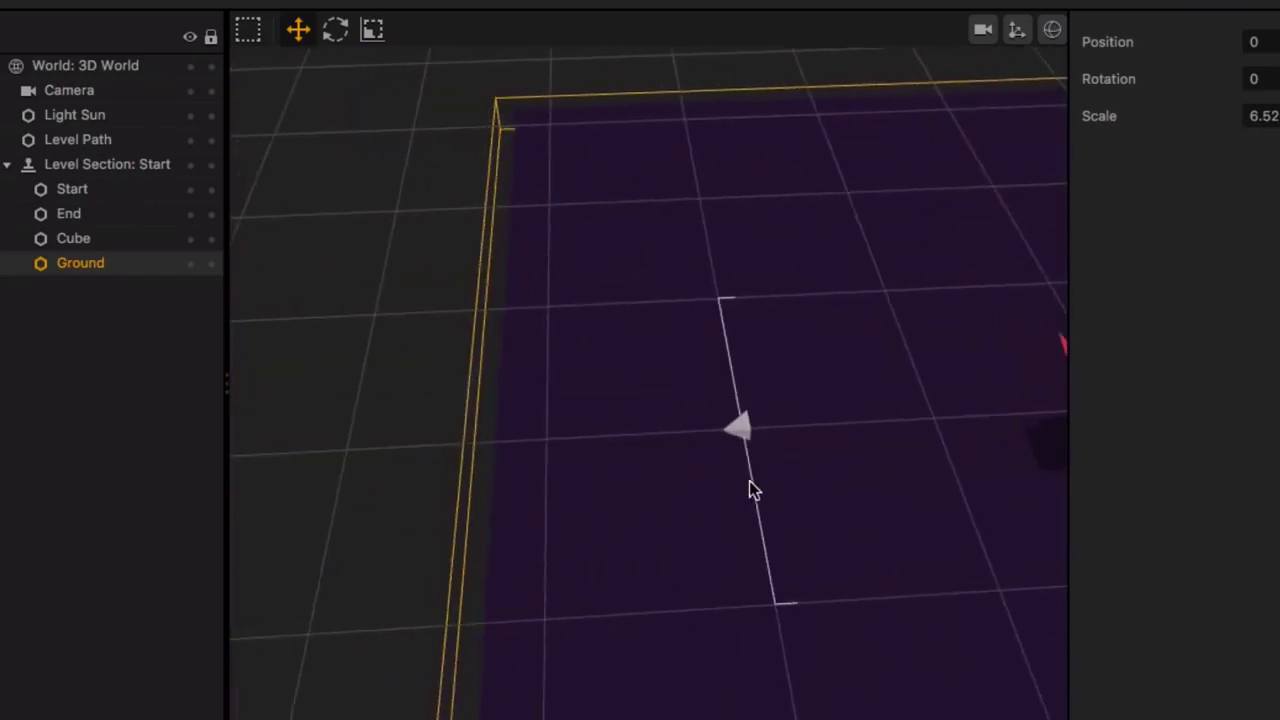
pyautogui.moveTo(749, 481); pyautogui.dragTo(663, 473, button='middle')
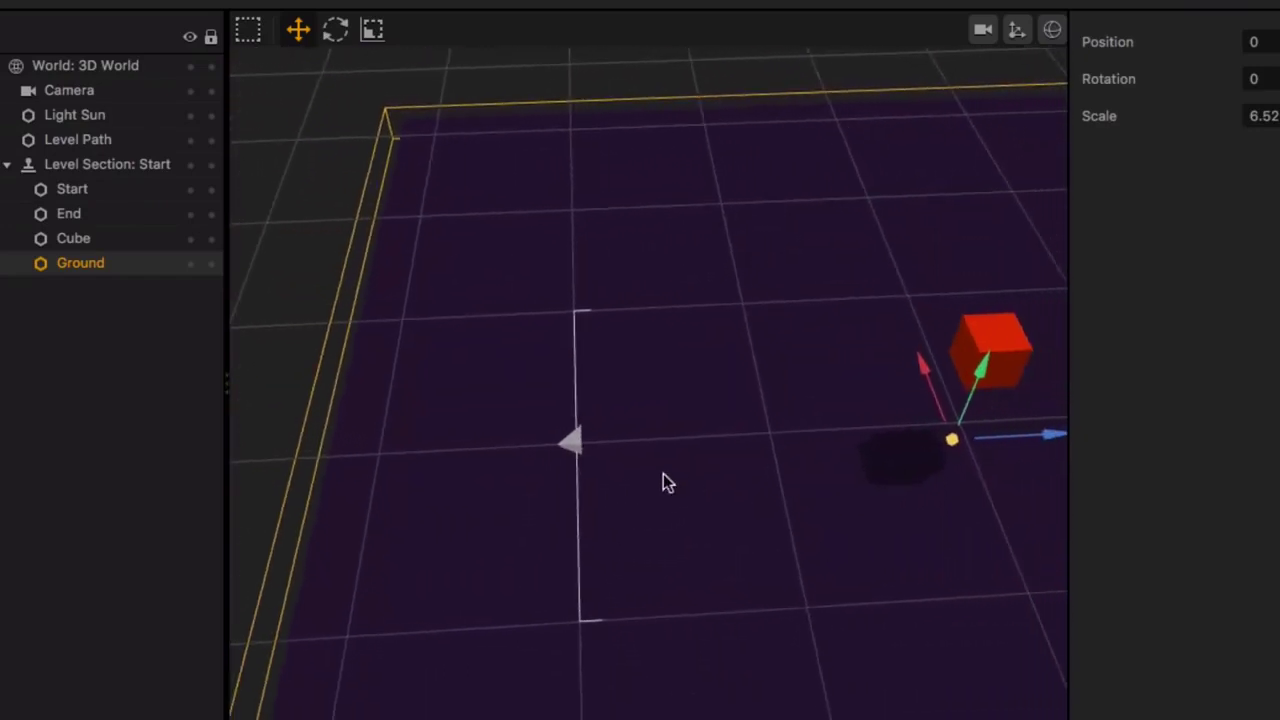
pyautogui.click(577, 449)
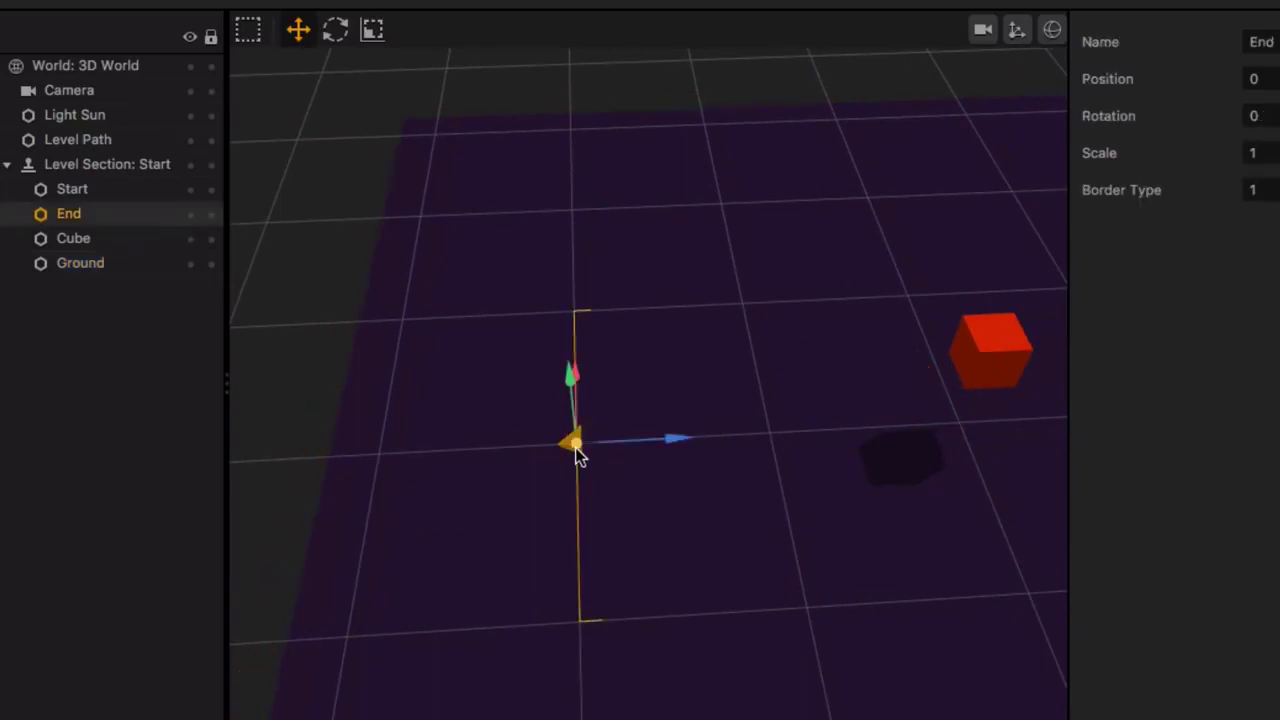
pyautogui.moveTo(686, 493); pyautogui.dragTo(592, 496, button='middle')
pyautogui.scroll(-3, 622, 493)
pyautogui.click(963, 418)
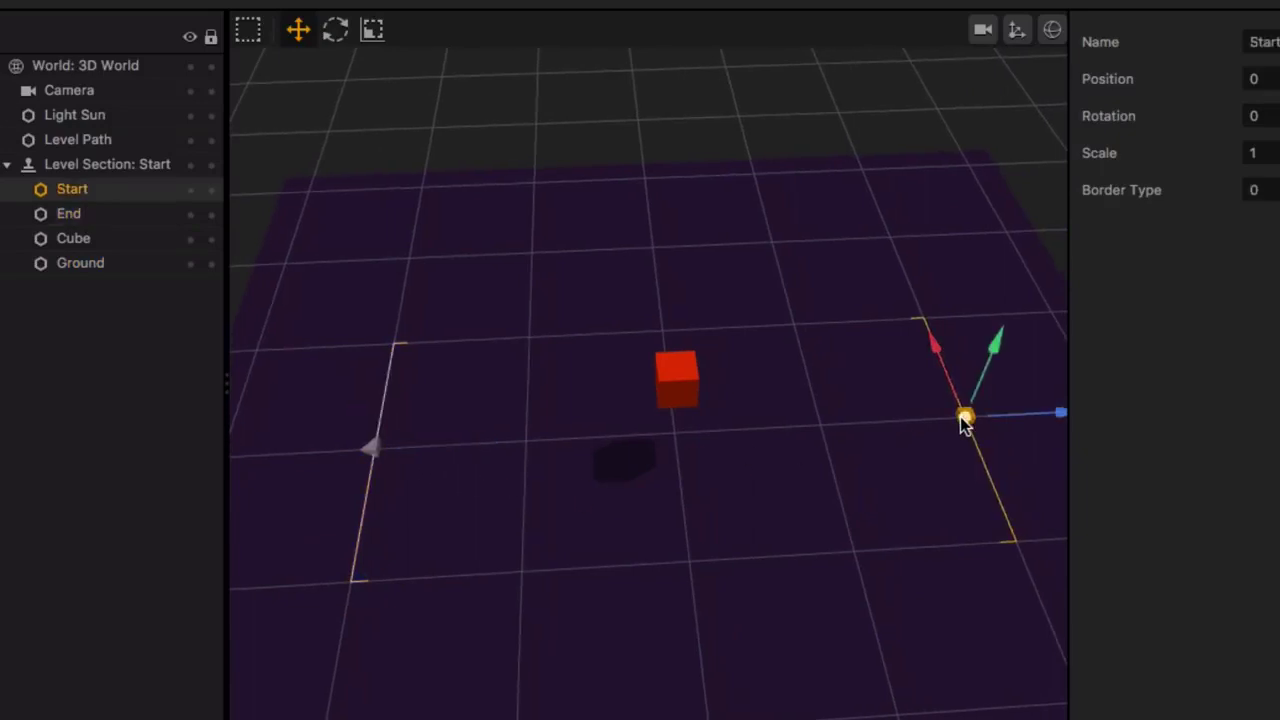
pyautogui.click(371, 451)
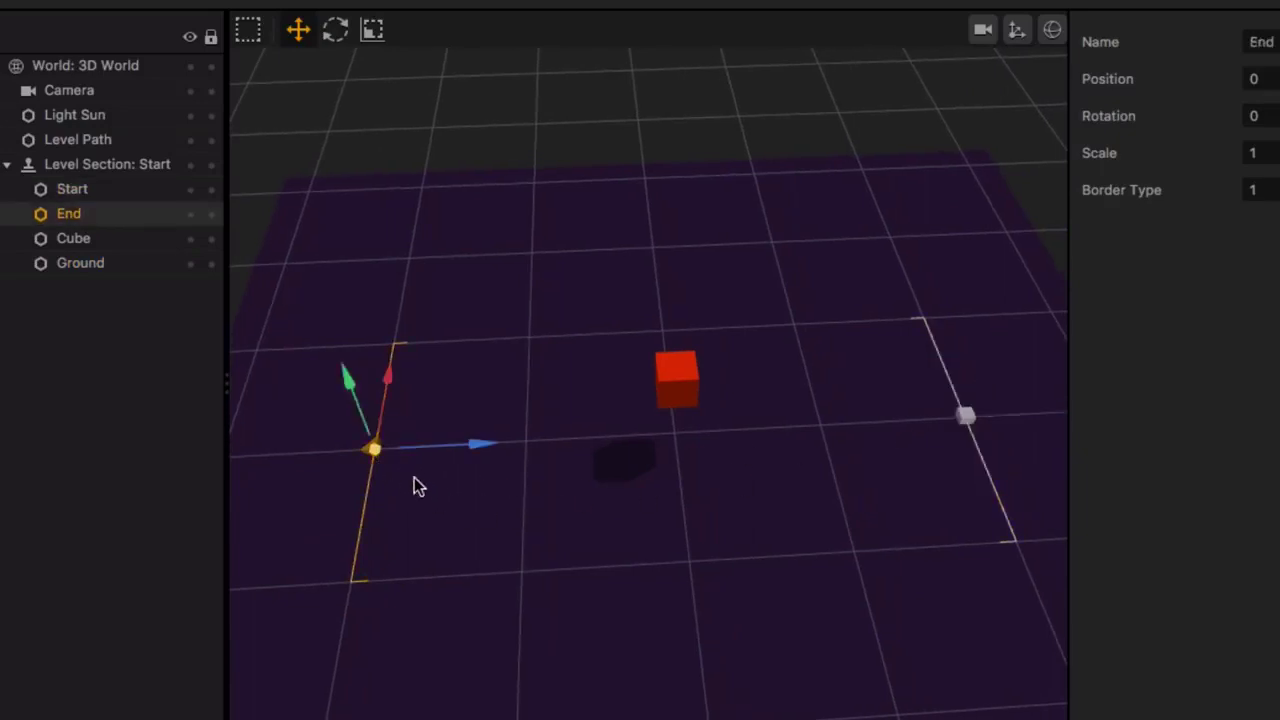
# - Move the level section's End marker along its blue axis, away from the cube and well beyond the ground's edge
pyautogui.scroll(-5, 424, 483)
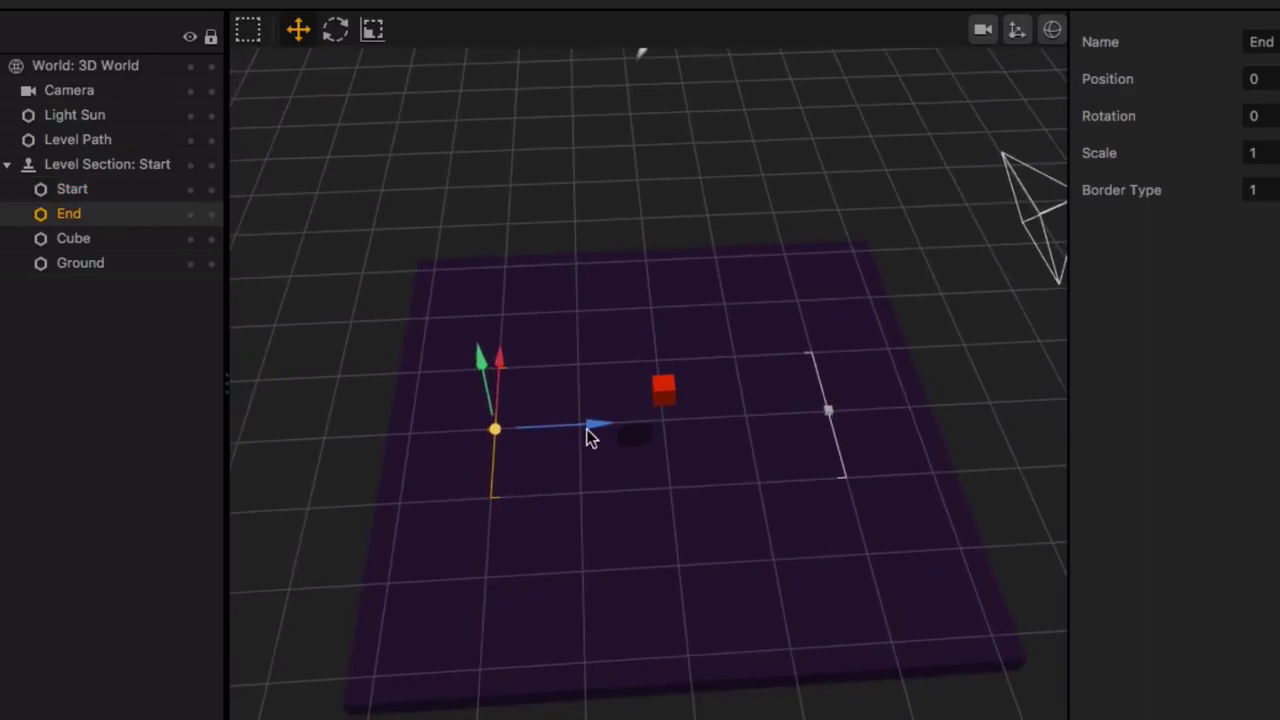
pyautogui.scroll(-3, 557, 486)
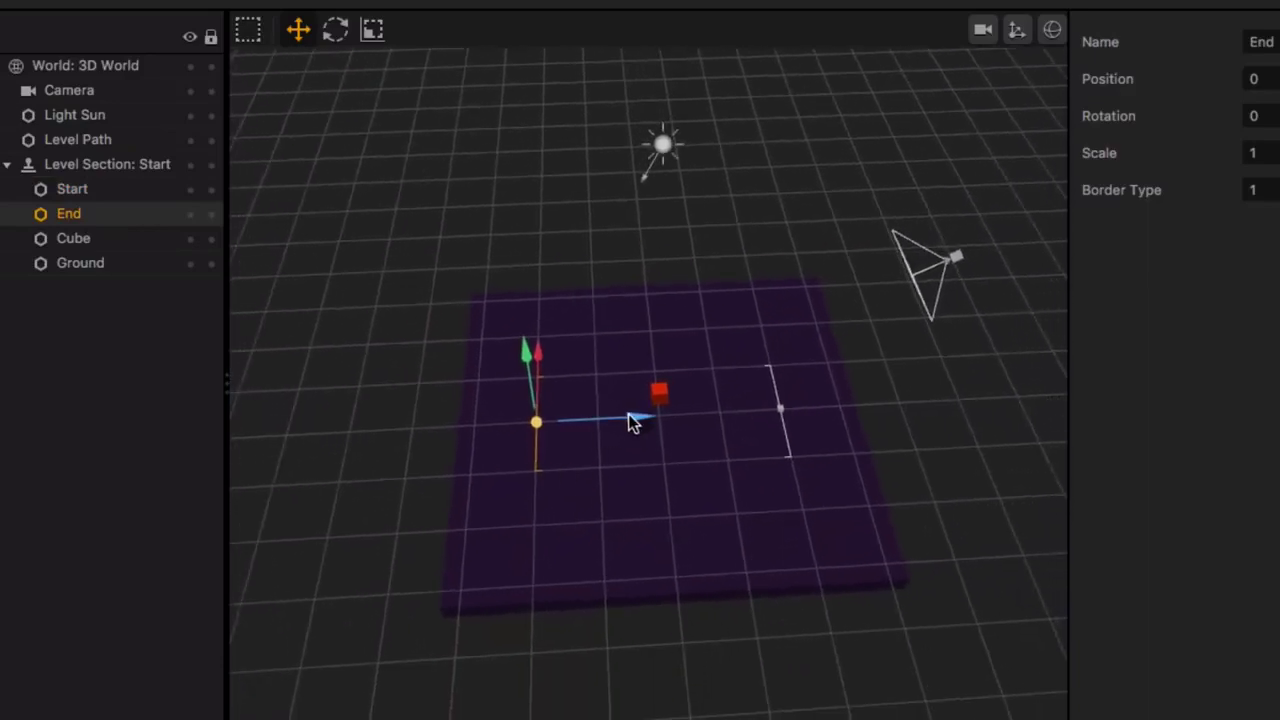
pyautogui.moveTo(630, 417); pyautogui.dragTo(405, 426)
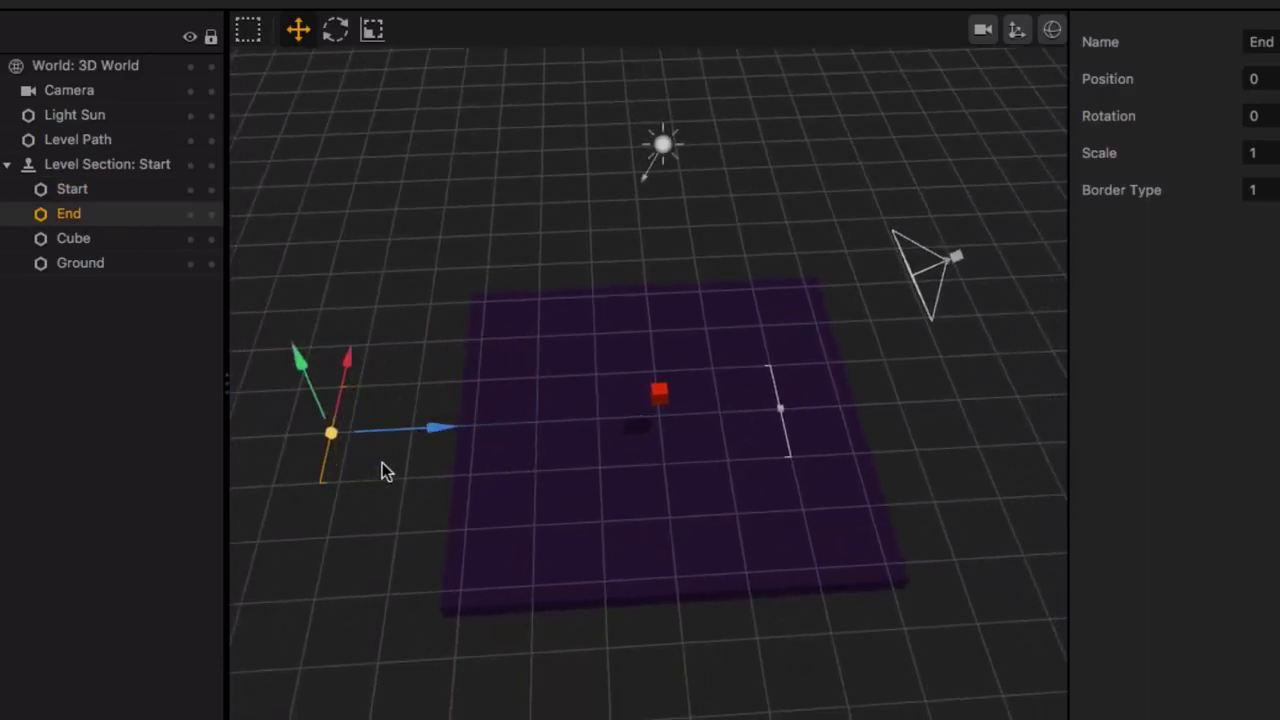
pyautogui.moveTo(382, 462); pyautogui.dragTo(523, 467, button='middle')
pyautogui.moveTo(595, 433); pyautogui.dragTo(420, 454)
pyautogui.click(420, 505)
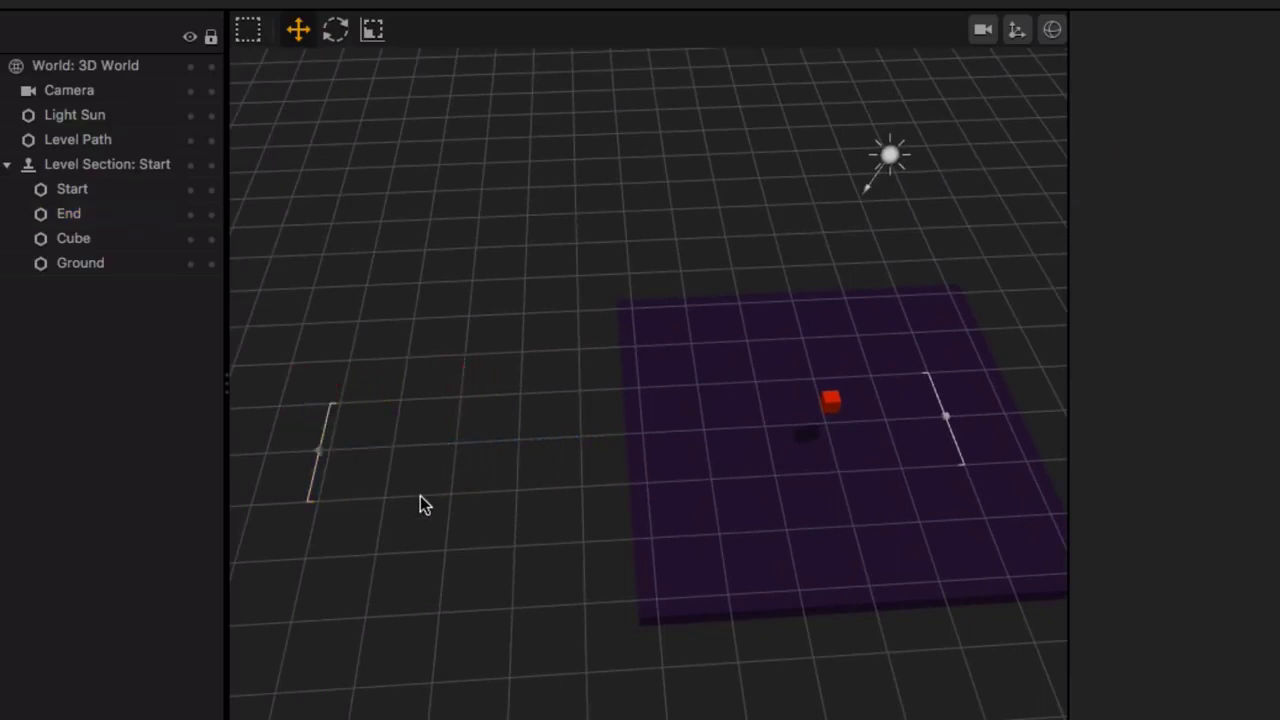
# - Move the Ground to the middle between the Start and End markers and stretch it along the blue axis to span both
pyautogui.click(743, 569)
pyautogui.scroll(-5, 735, 524)
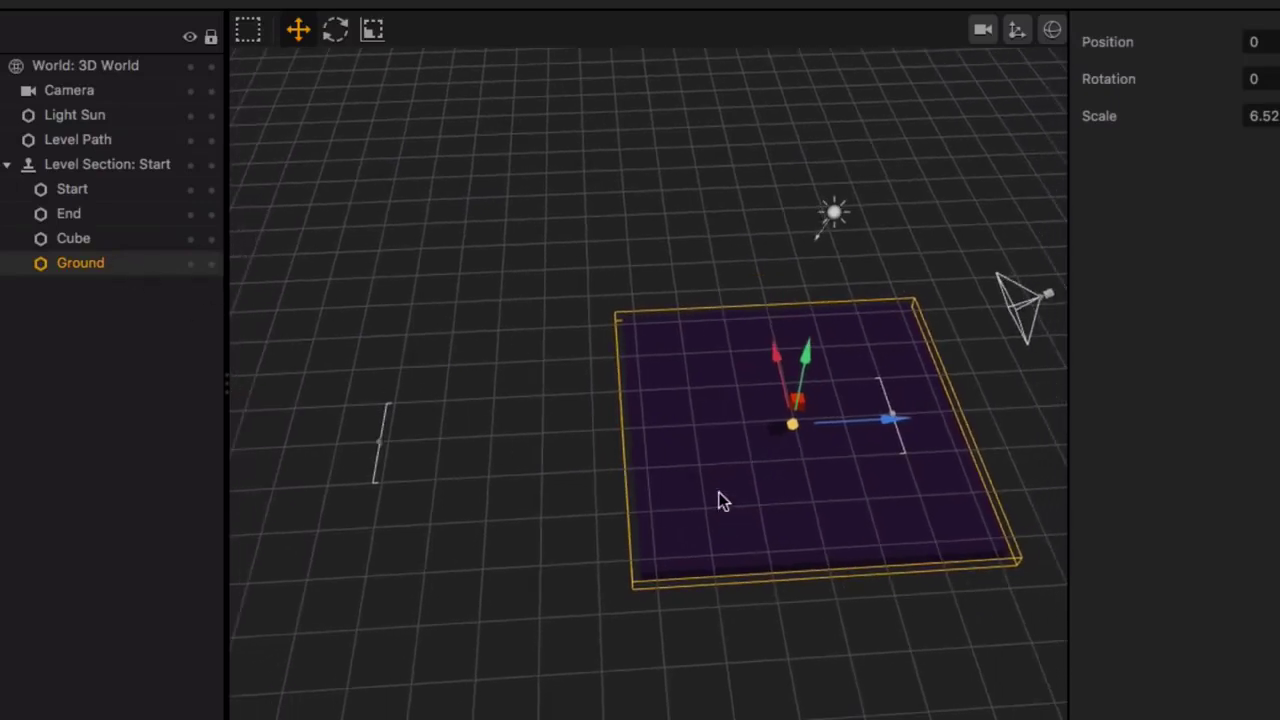
pyautogui.click(372, 31)
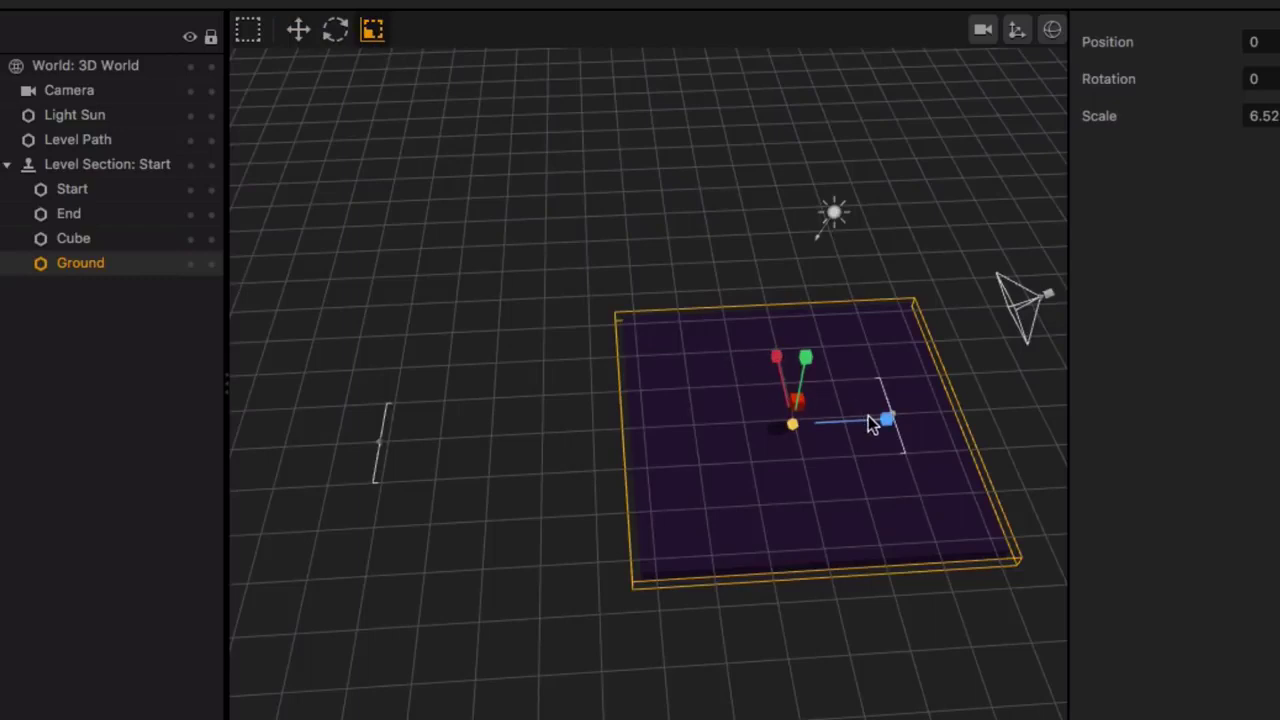
pyautogui.click(298, 30)
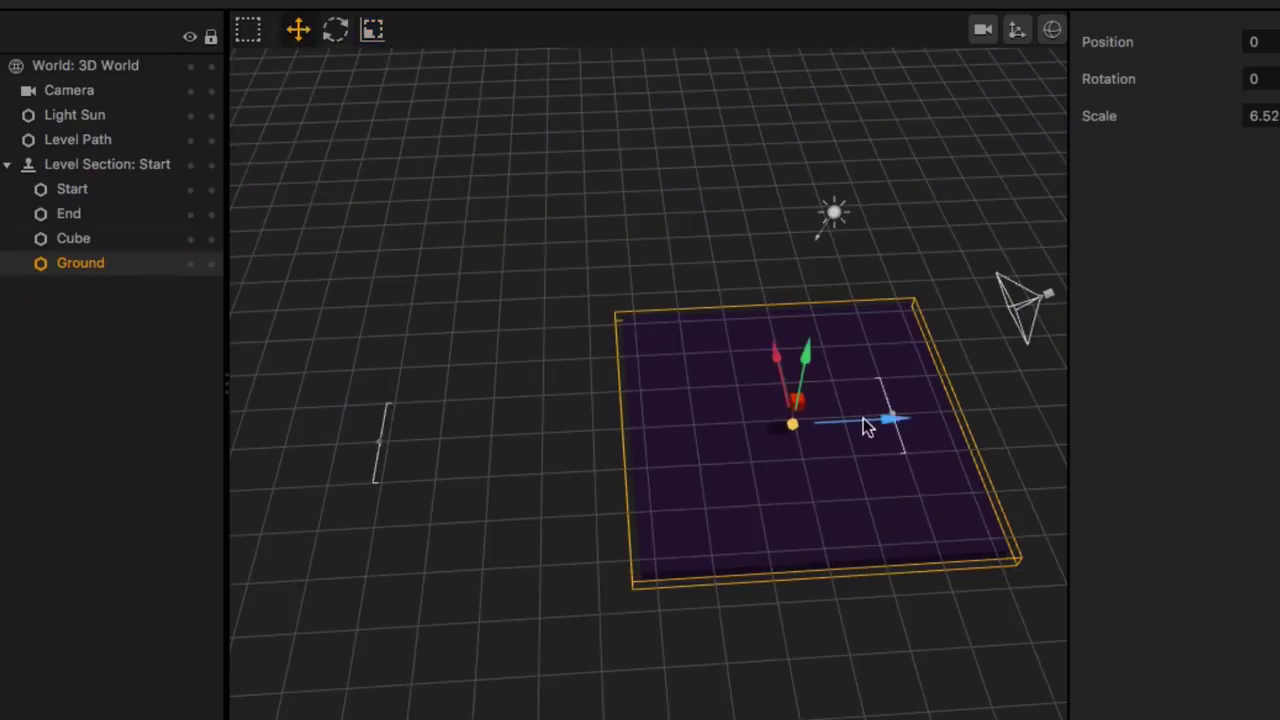
pyautogui.moveTo(863, 420); pyautogui.dragTo(718, 440)
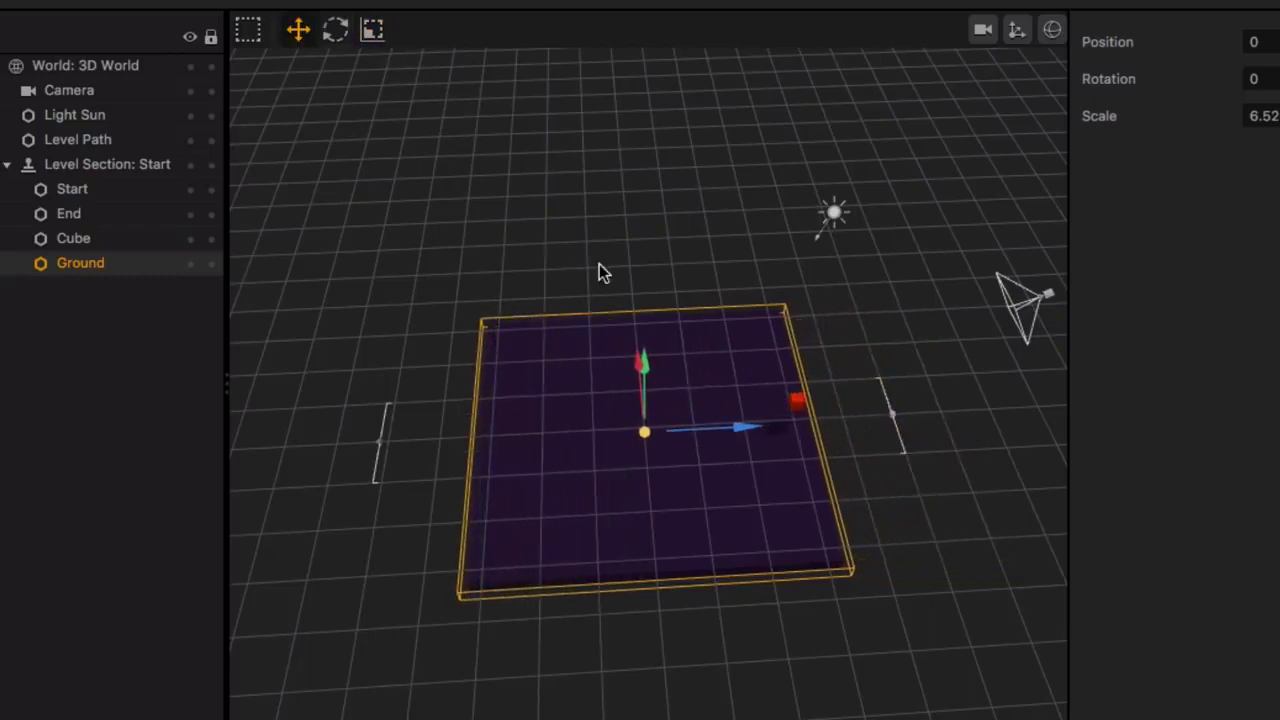
pyautogui.click(372, 31)
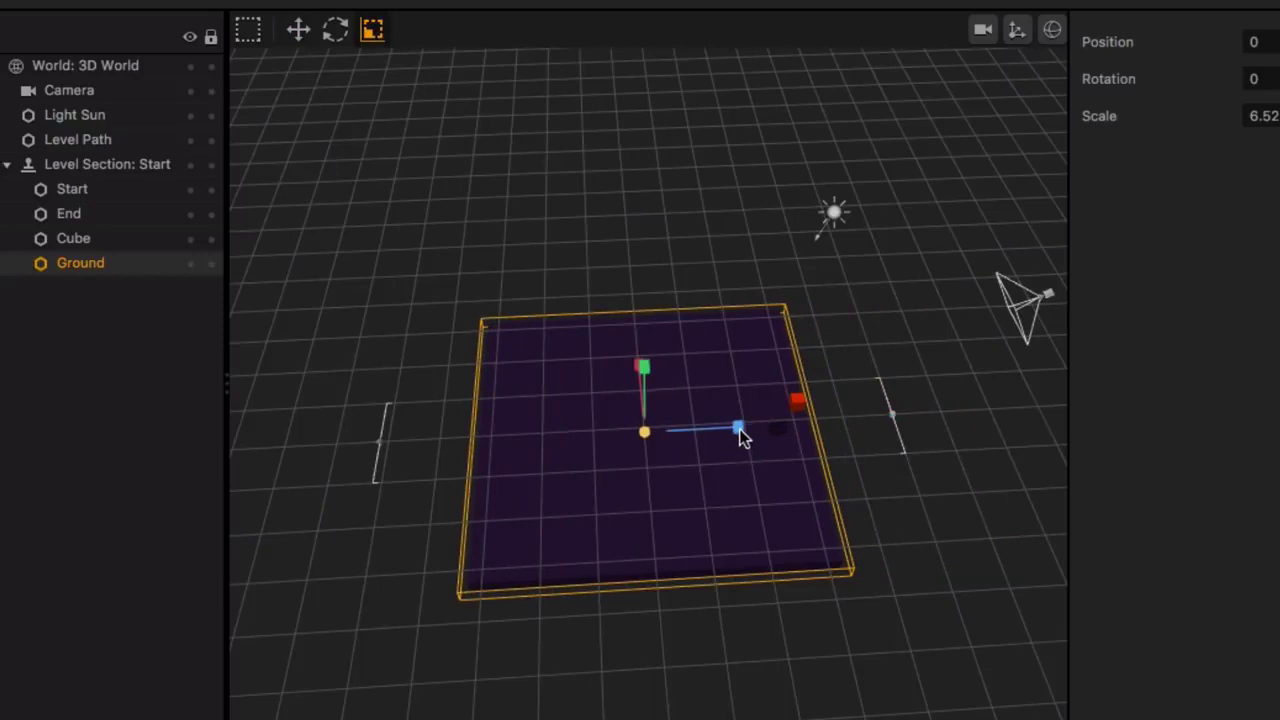
pyautogui.moveTo(741, 430); pyautogui.dragTo(800, 435)
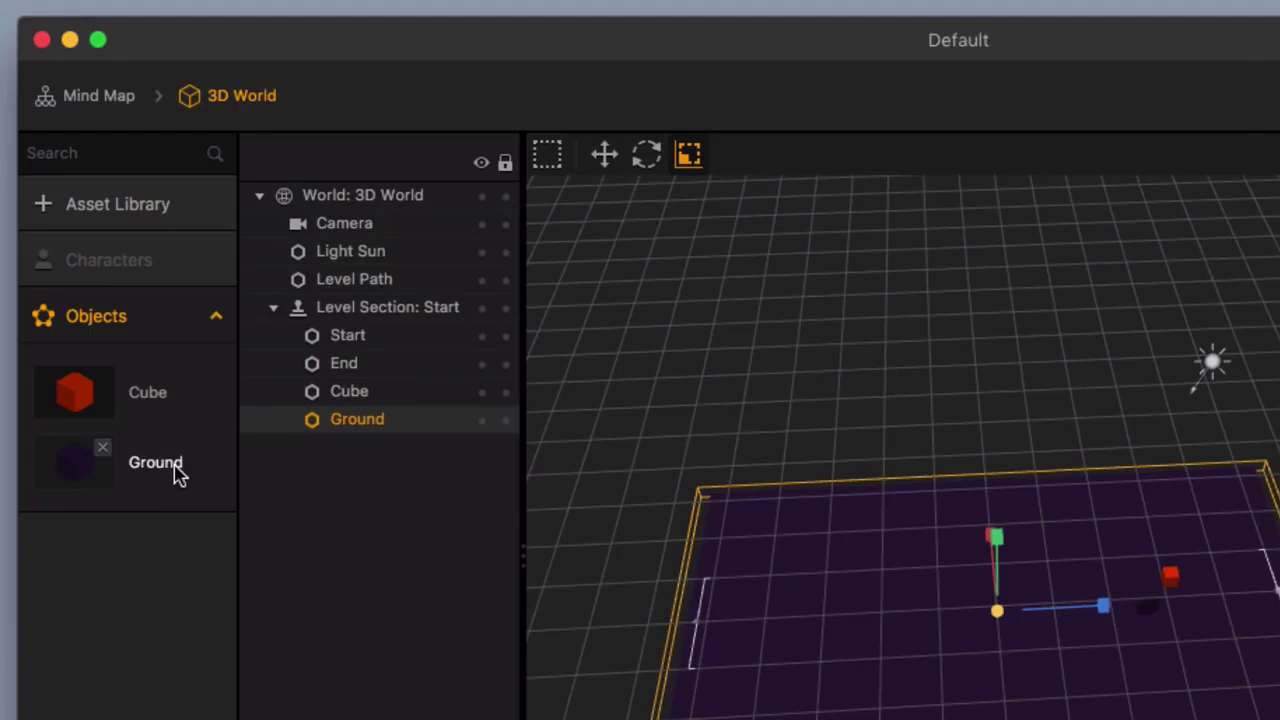
# - Open the Ground object's node map, place its Start and 3D Model nodes side by side, and select the Start node
pyautogui.click(178, 474)
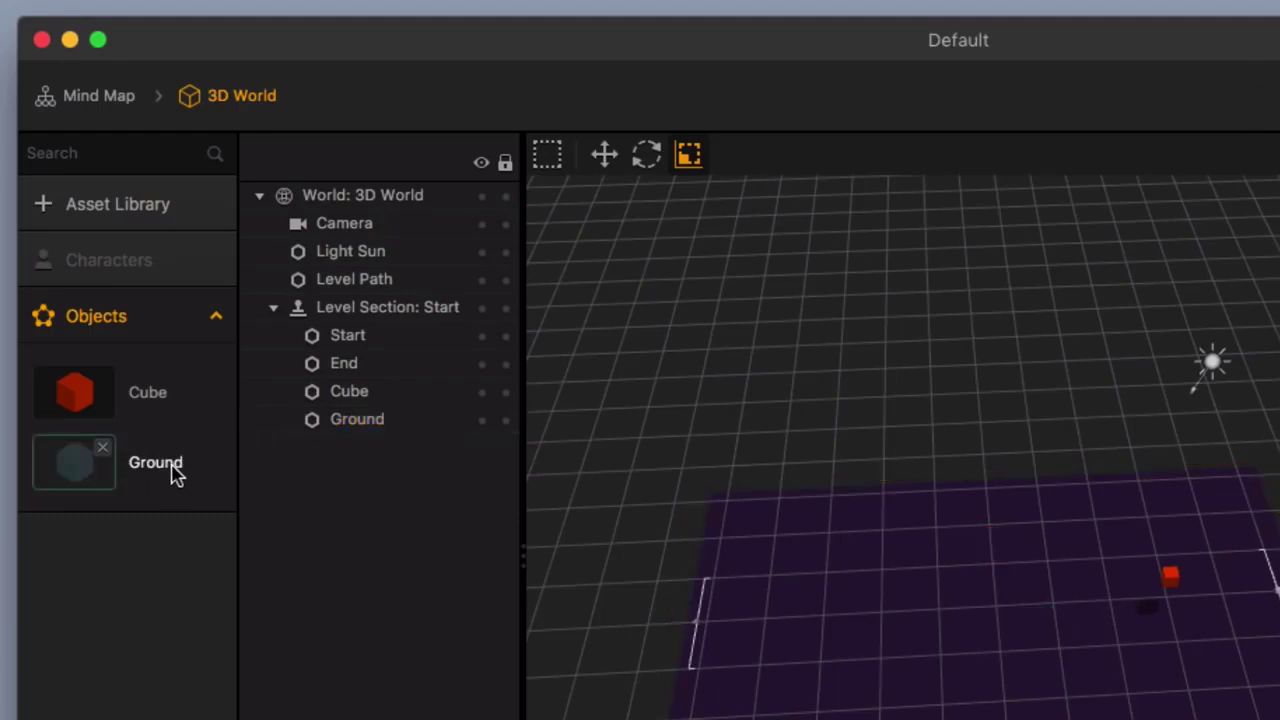
pyautogui.doubleClick(172, 474)
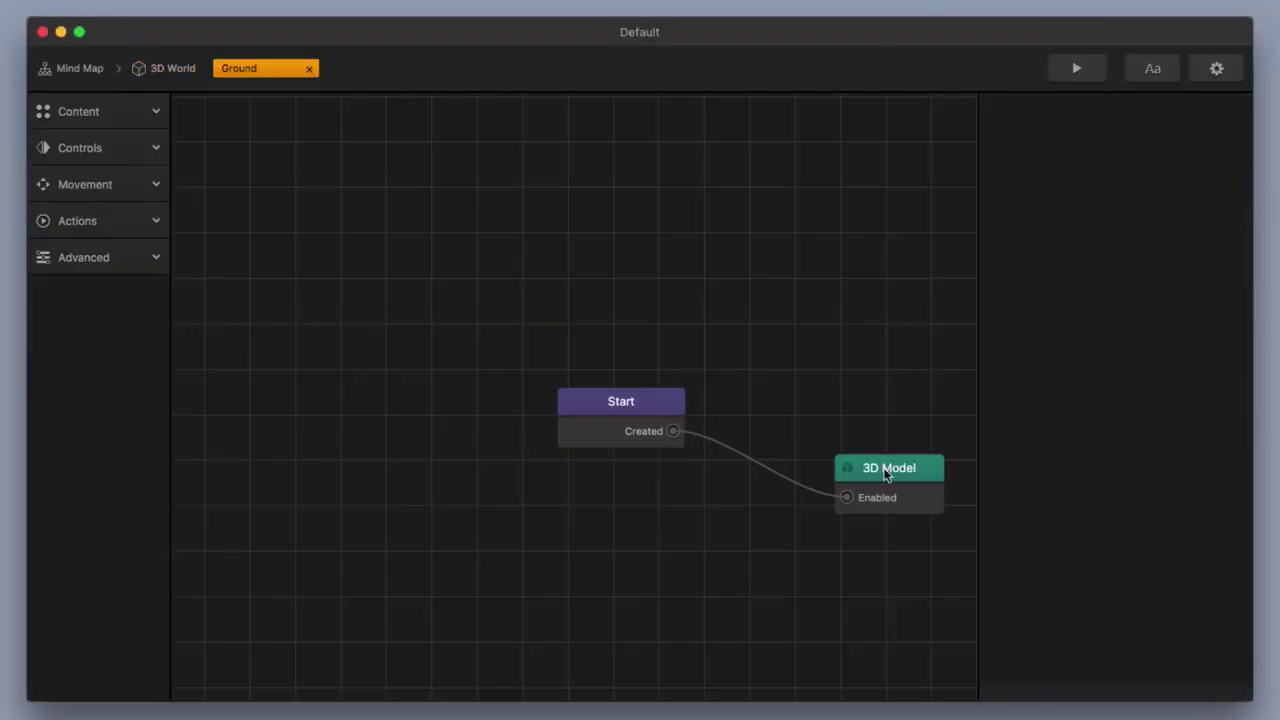
pyautogui.moveTo(885, 474); pyautogui.dragTo(787, 414)
pyautogui.moveTo(638, 408); pyautogui.dragTo(468, 391)
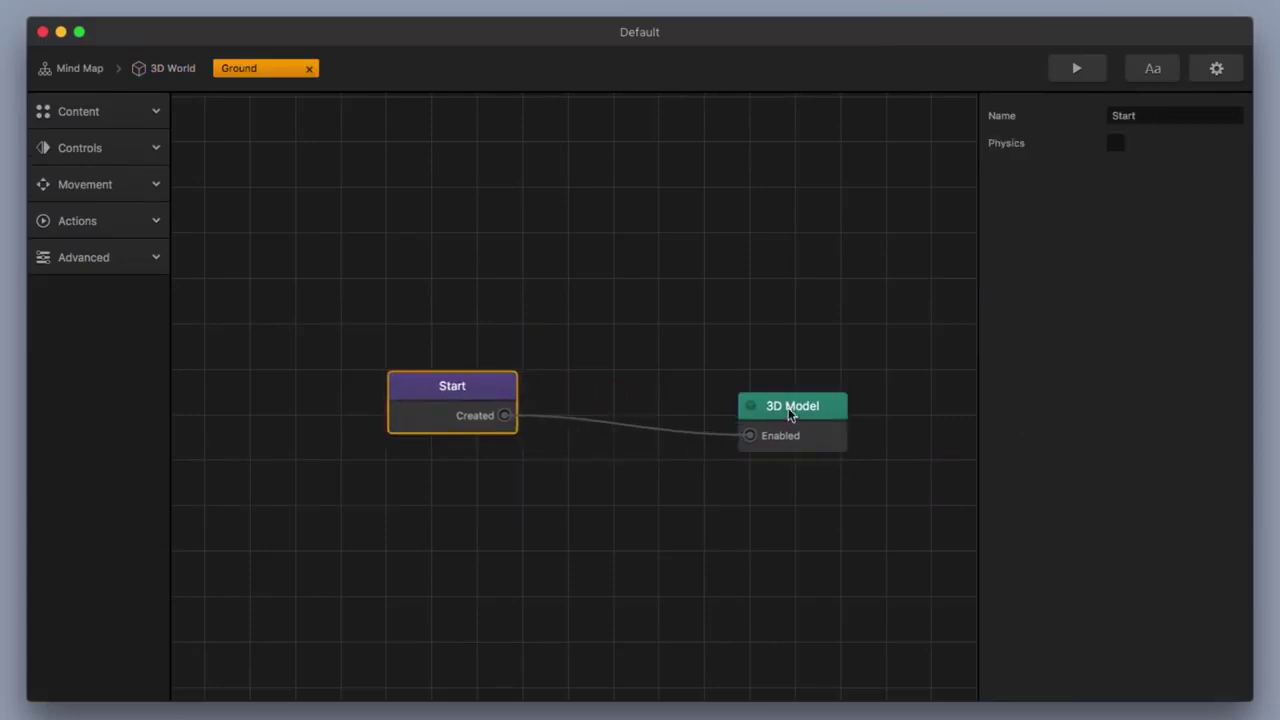
pyautogui.moveTo(789, 415); pyautogui.dragTo(624, 397)
pyautogui.click(503, 399)
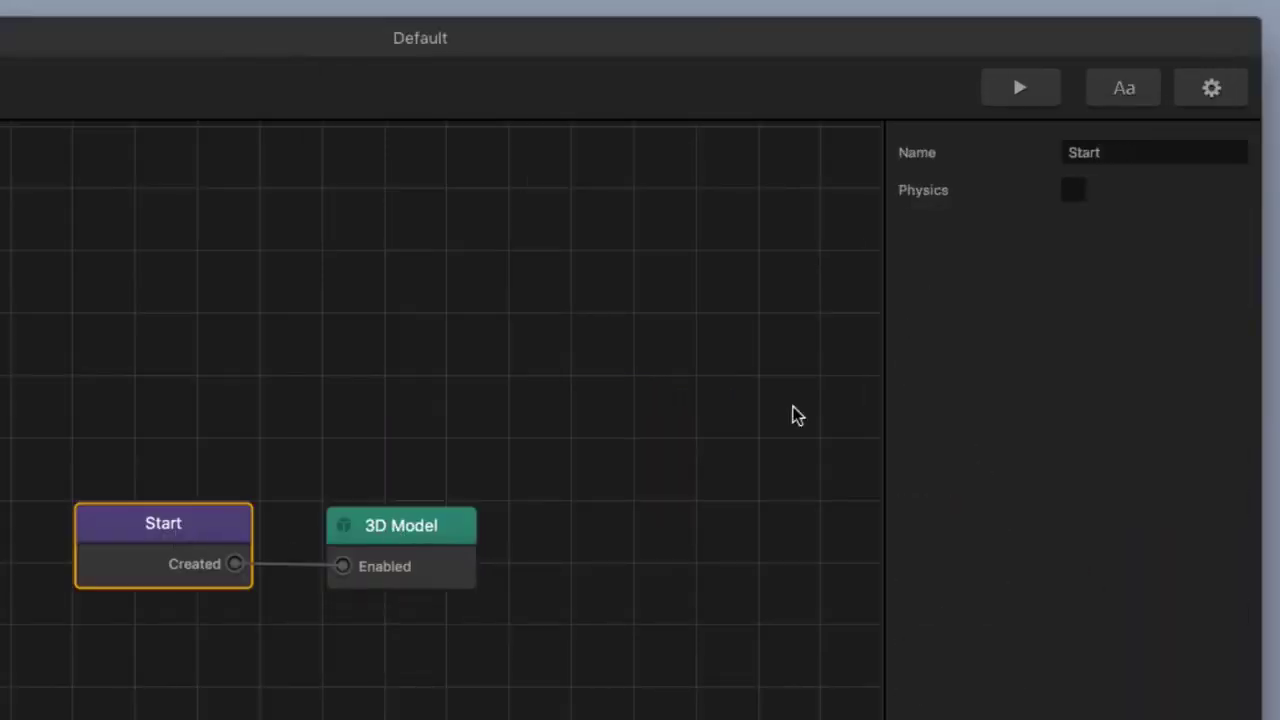
# - Enable physics on the Ground's Start node, set its object type to Static, and return to the 3D World
pyautogui.click(1070, 191)
pyautogui.click(1129, 264)
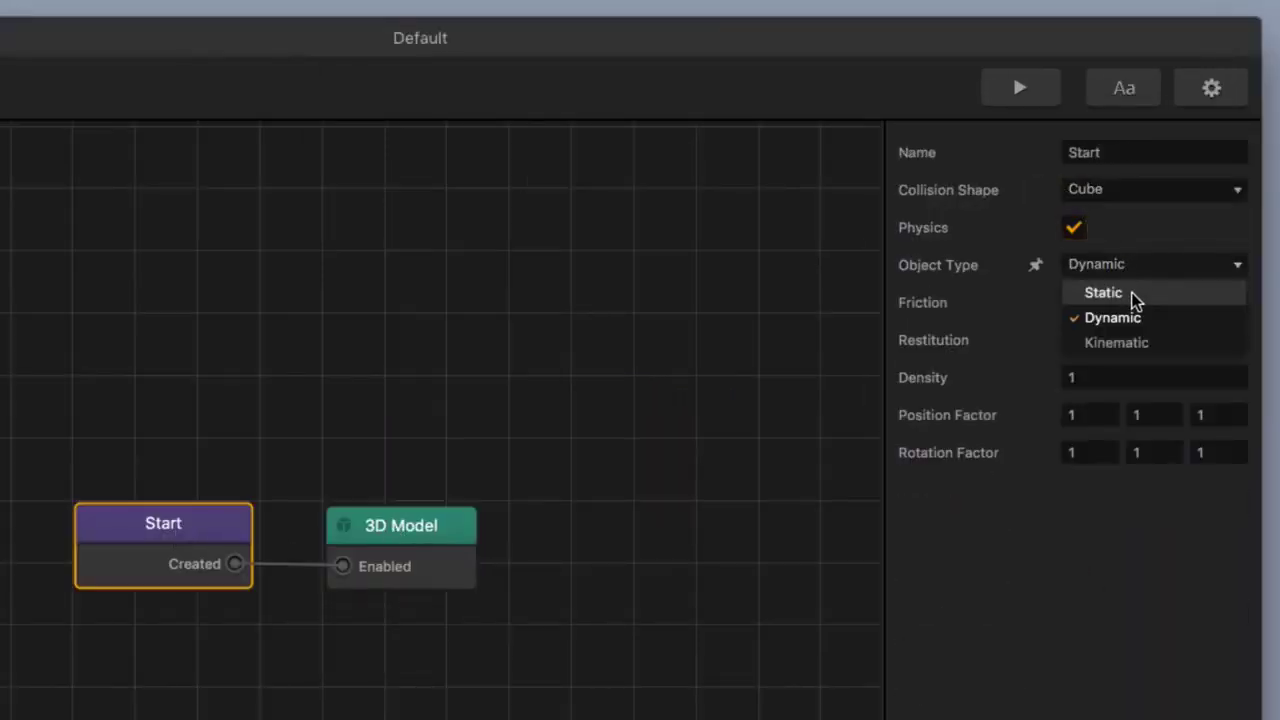
pyautogui.click(1104, 293)
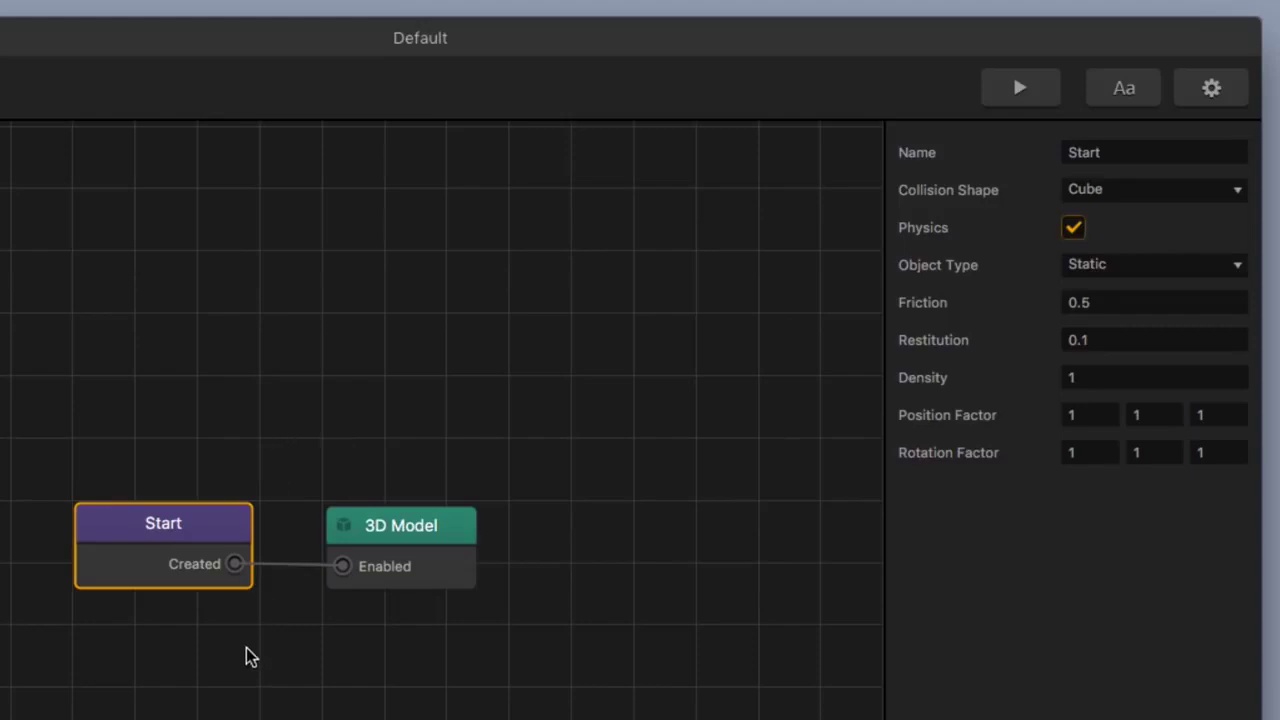
pyautogui.click(172, 68)
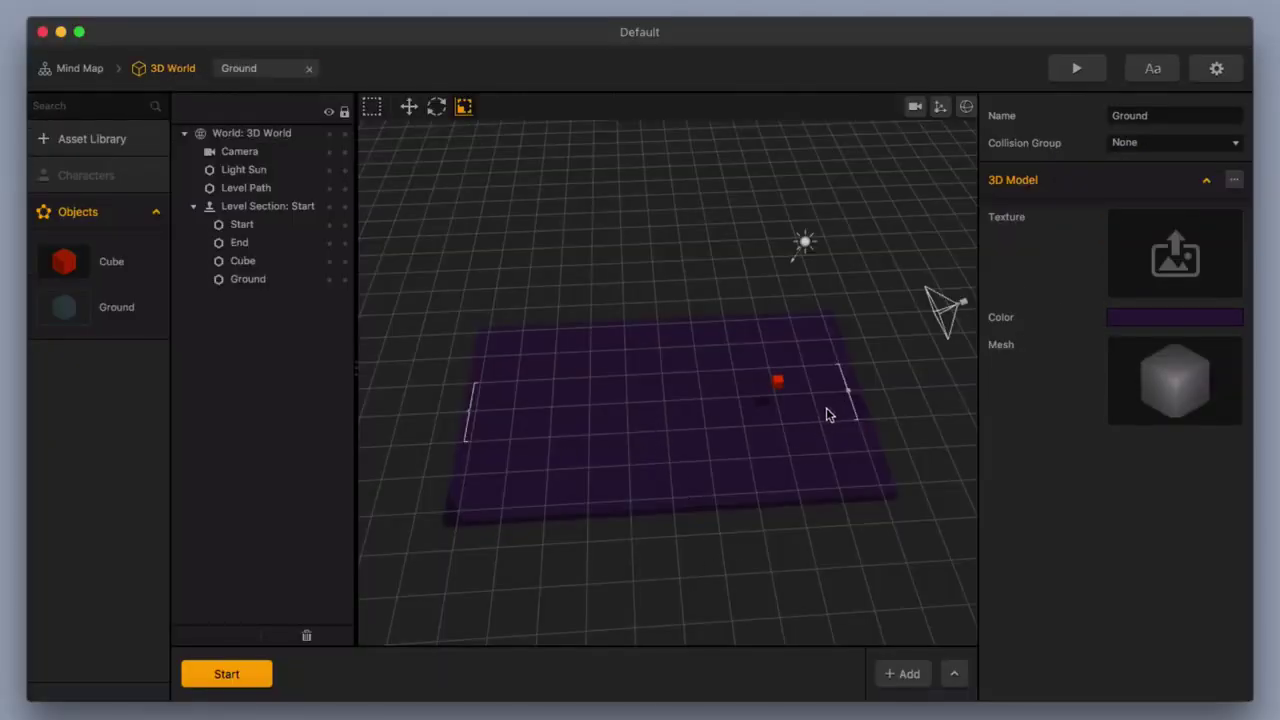
# - Lower the red cube along its vertical axis toward the ground
pyautogui.moveTo(762, 448); pyautogui.dragTo(700, 466, button='middle')
pyautogui.moveTo(795, 472); pyautogui.dragTo(714, 456, button='middle')
pyautogui.scroll(5, 697, 457)
pyautogui.moveTo(728, 540); pyautogui.dragTo(720, 477, button='middle')
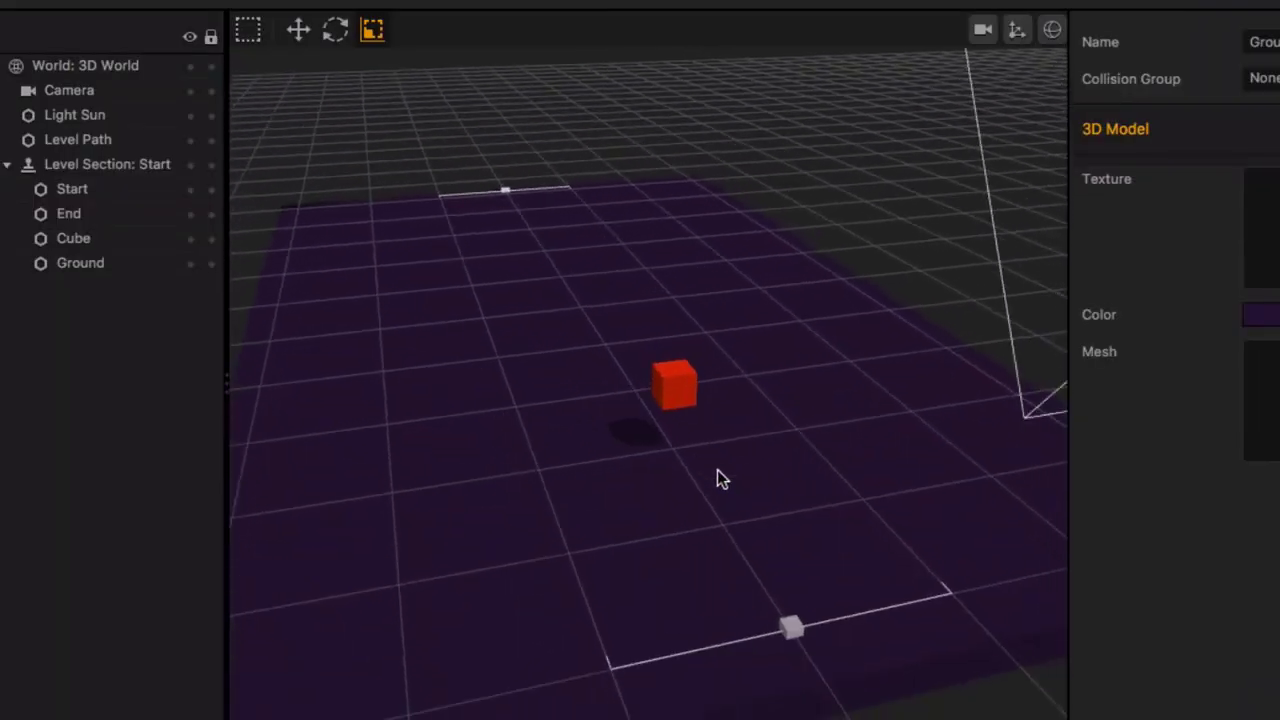
pyautogui.scroll(5, 716, 478)
pyautogui.click(725, 392)
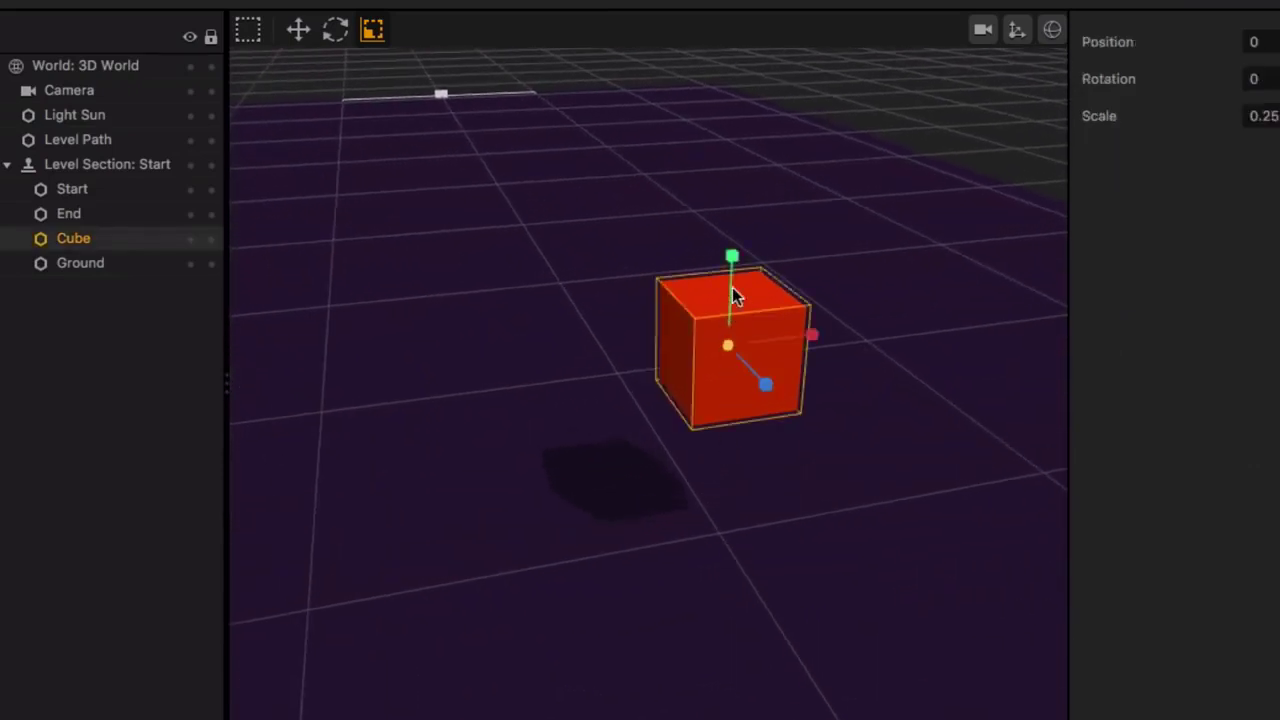
pyautogui.click(299, 31)
pyautogui.moveTo(871, 449); pyautogui.dragTo(820, 456, button='middle')
pyautogui.moveTo(614, 192); pyautogui.dragTo(611, 346)
# - Check the gap beneath the red cube up close and fine-tune its height to about 0.24
pyautogui.scroll(-2, 623, 456)
pyautogui.scroll(-5, 623, 456)
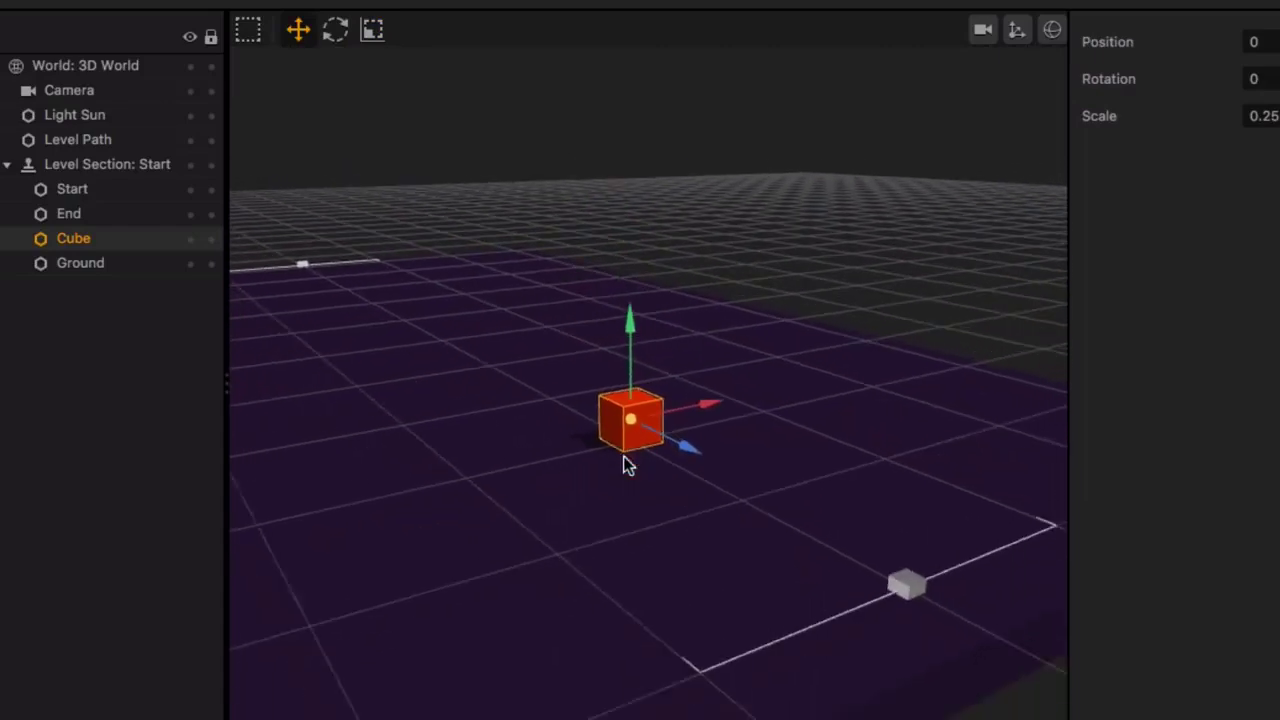
pyautogui.moveTo(663, 449); pyautogui.dragTo(638, 423, button='middle')
pyautogui.scroll(5, 598, 389)
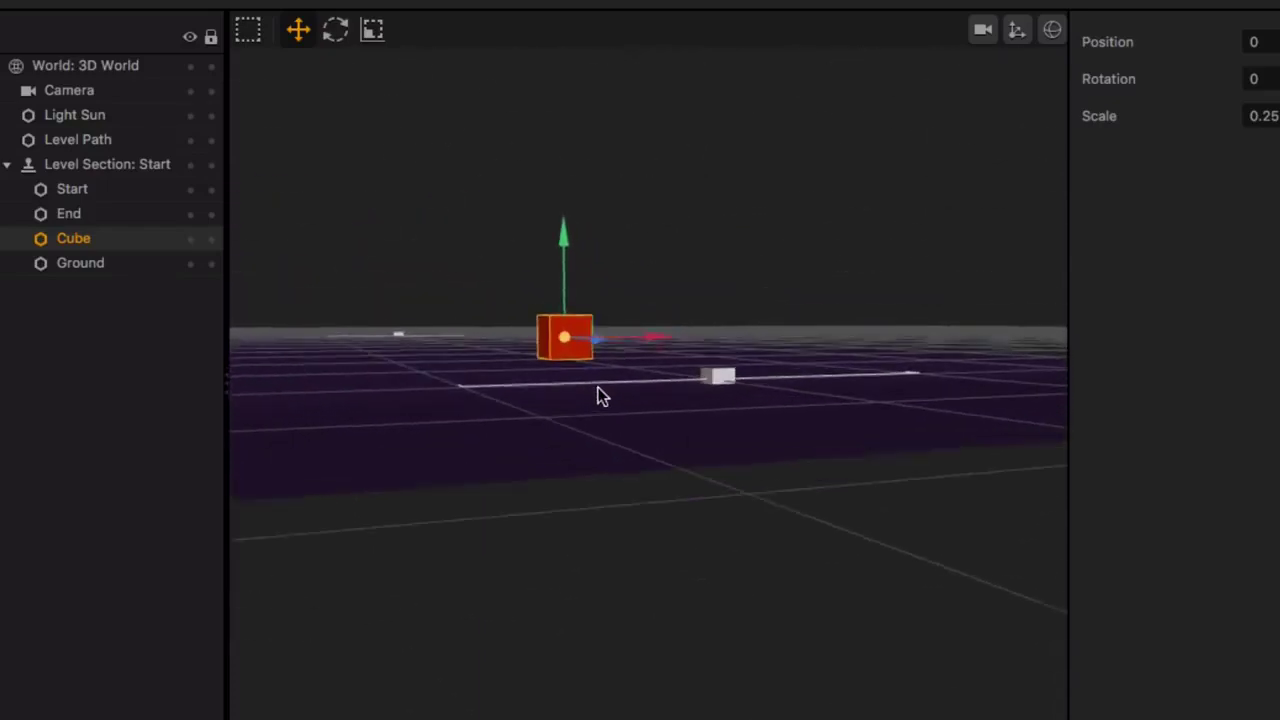
pyautogui.moveTo(529, 357)
pyautogui.mouseDown(button='middle')
pyautogui.moveTo(620, 471)
pyautogui.moveTo(625, 457)
pyautogui.moveTo(531, 341)
pyautogui.mouseUp(button='middle')
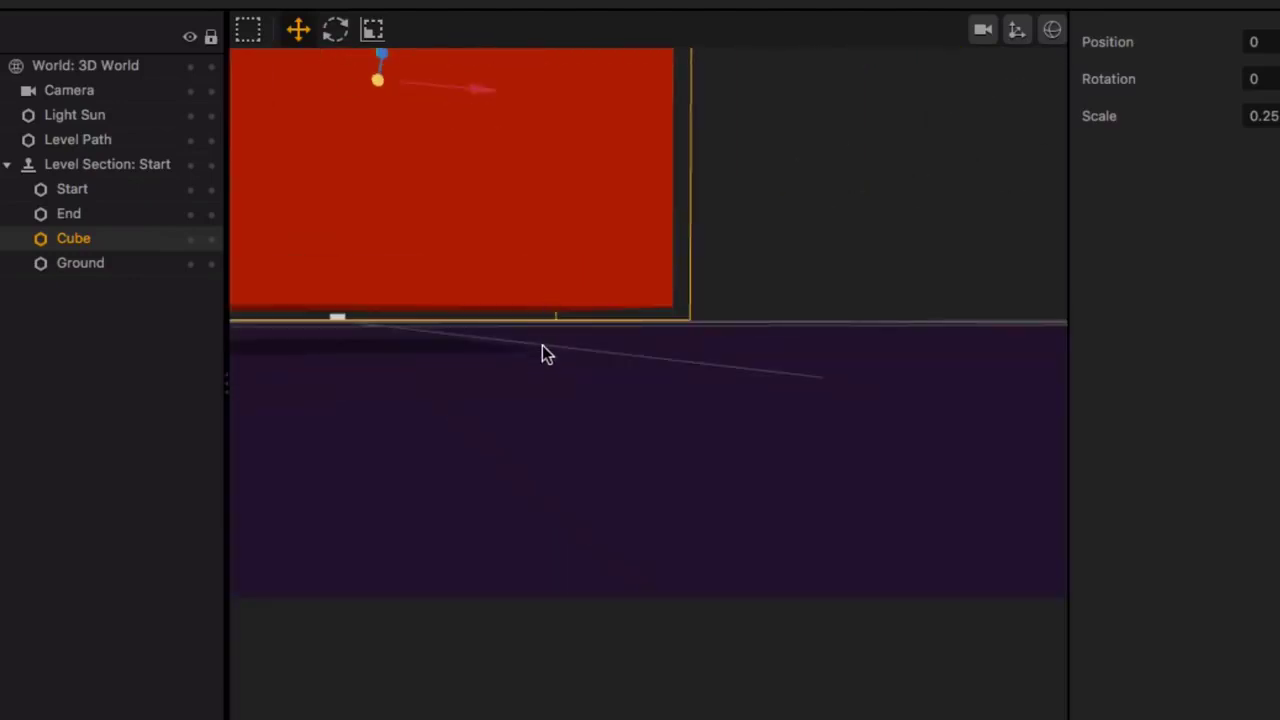
pyautogui.scroll(-10, 557, 380)
pyautogui.moveTo(627, 398); pyautogui.dragTo(632, 414, button='middle')
pyautogui.moveTo(608, 351); pyautogui.dragTo(607, 353)
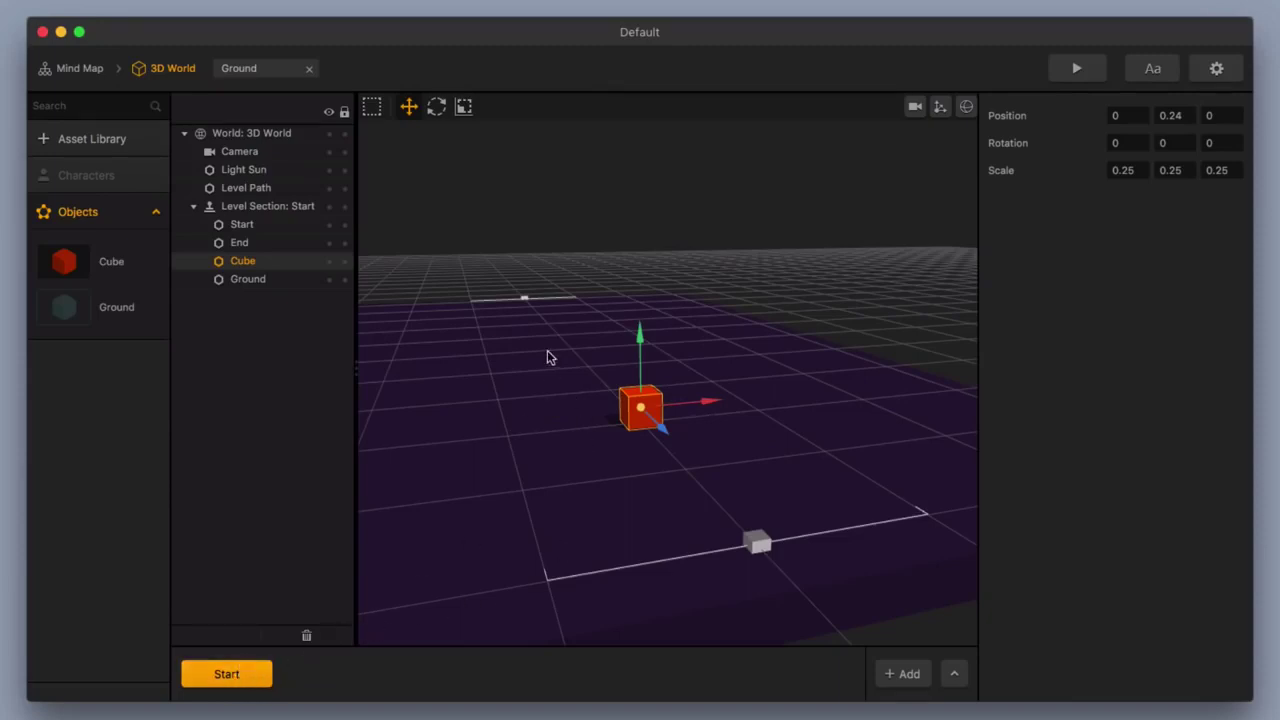
pyautogui.scroll(-3, 556, 378)
pyautogui.moveTo(555, 377); pyautogui.dragTo(560, 394)
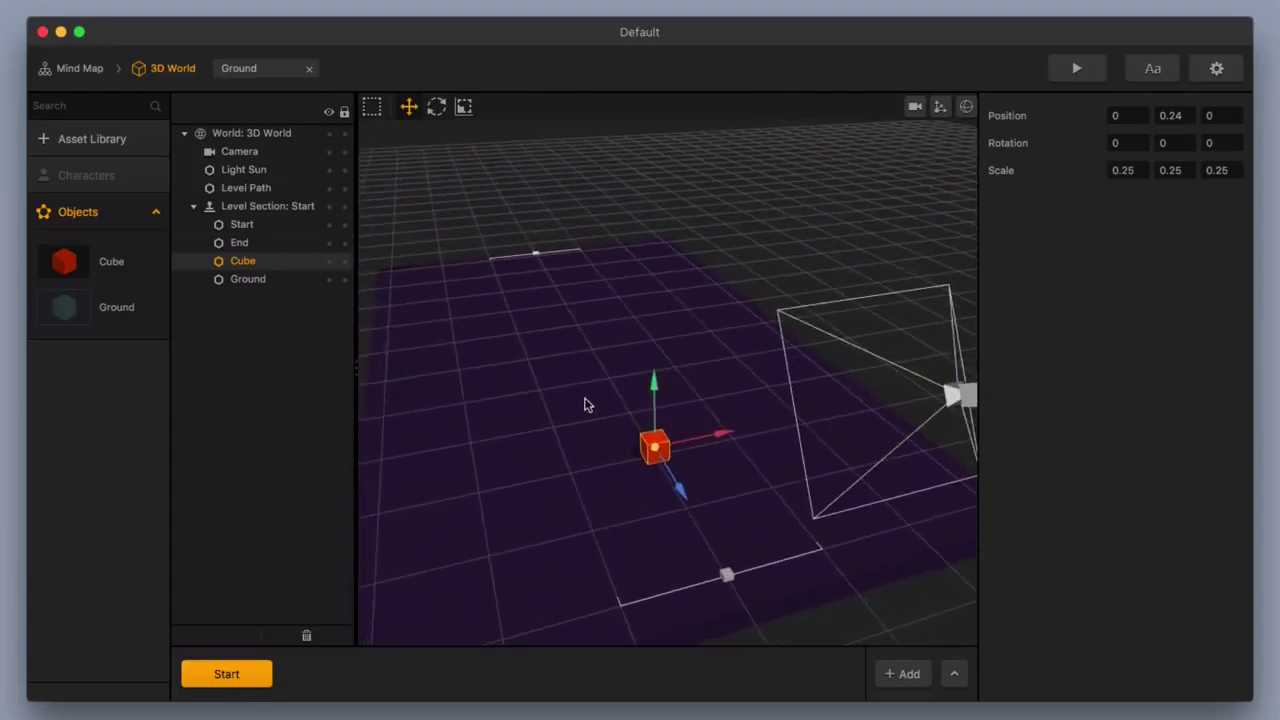
pyautogui.moveTo(585, 398); pyautogui.dragTo(581, 401, button='right')
pyautogui.moveTo(581, 401); pyautogui.dragTo(567, 409)
pyautogui.moveTo(567, 409); pyautogui.dragTo(583, 402, button='right')
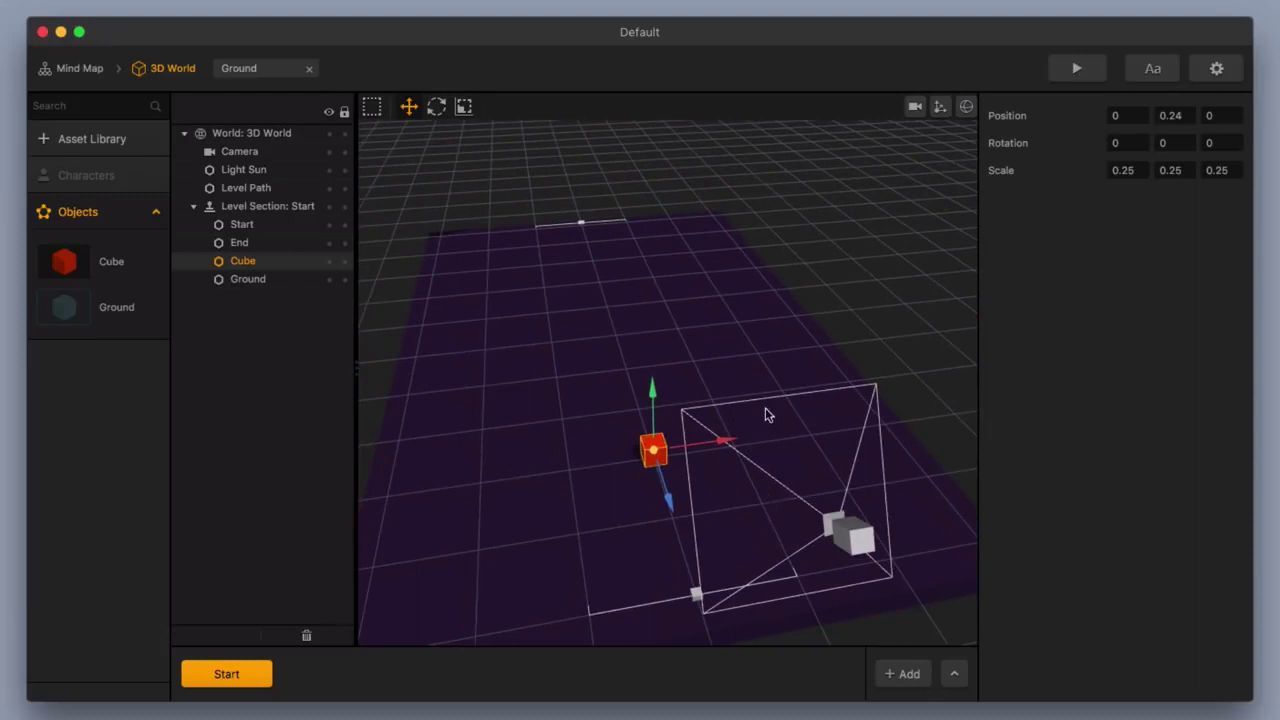
pyautogui.moveTo(590, 451); pyautogui.dragTo(586, 428, button='middle')
# - Add a Cube shape from the asset library and place it on the ground to the side of the red cube
pyautogui.click(113, 178)
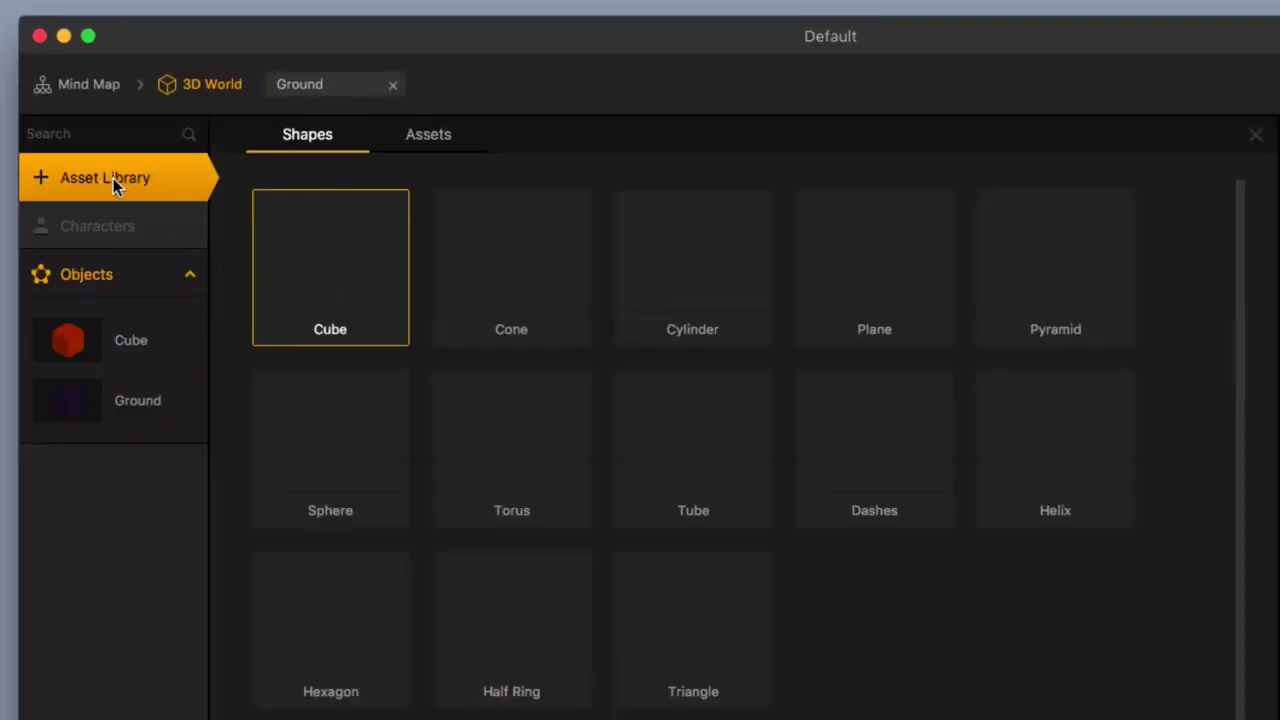
pyautogui.click(349, 267)
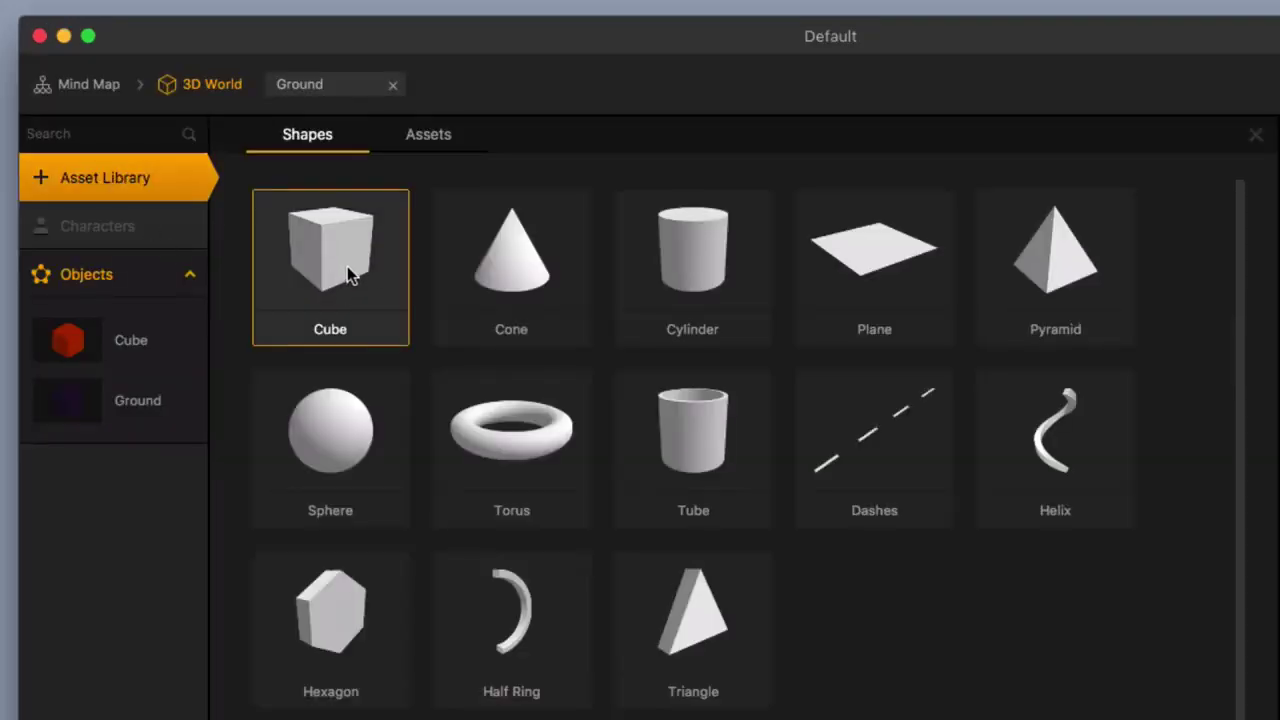
pyautogui.click(123, 177)
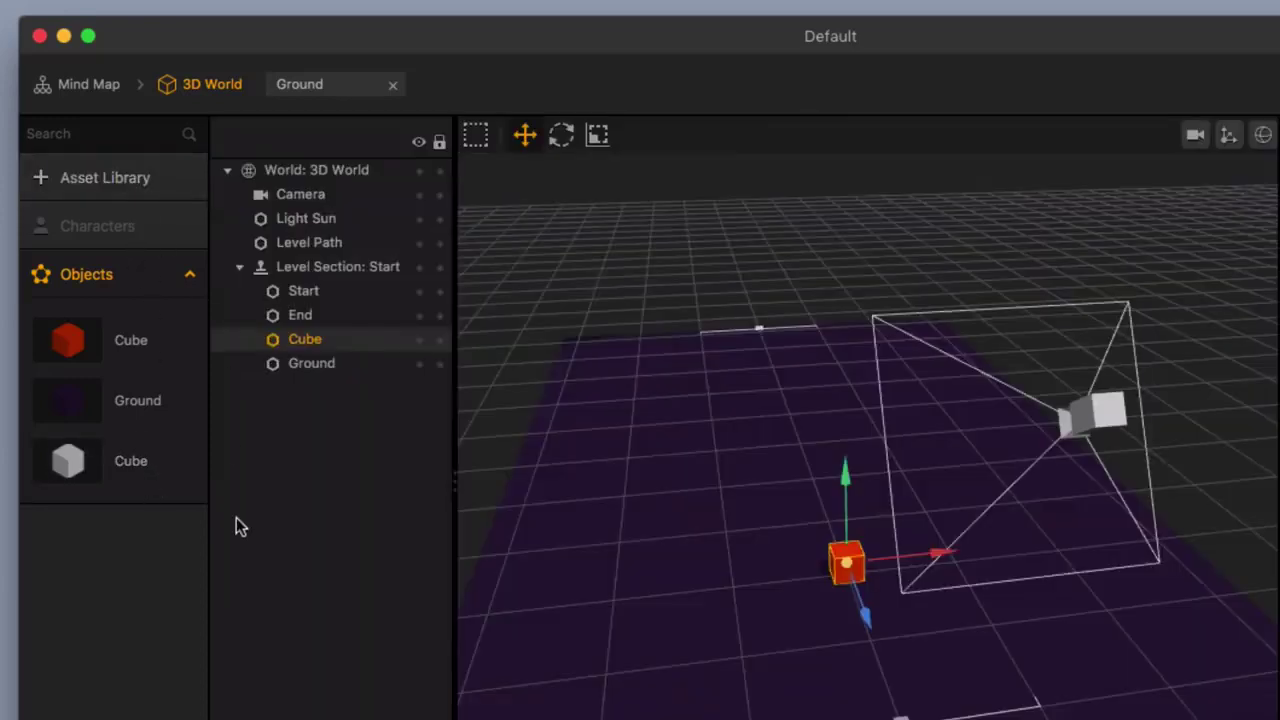
pyautogui.moveTo(127, 467); pyautogui.dragTo(700, 576)
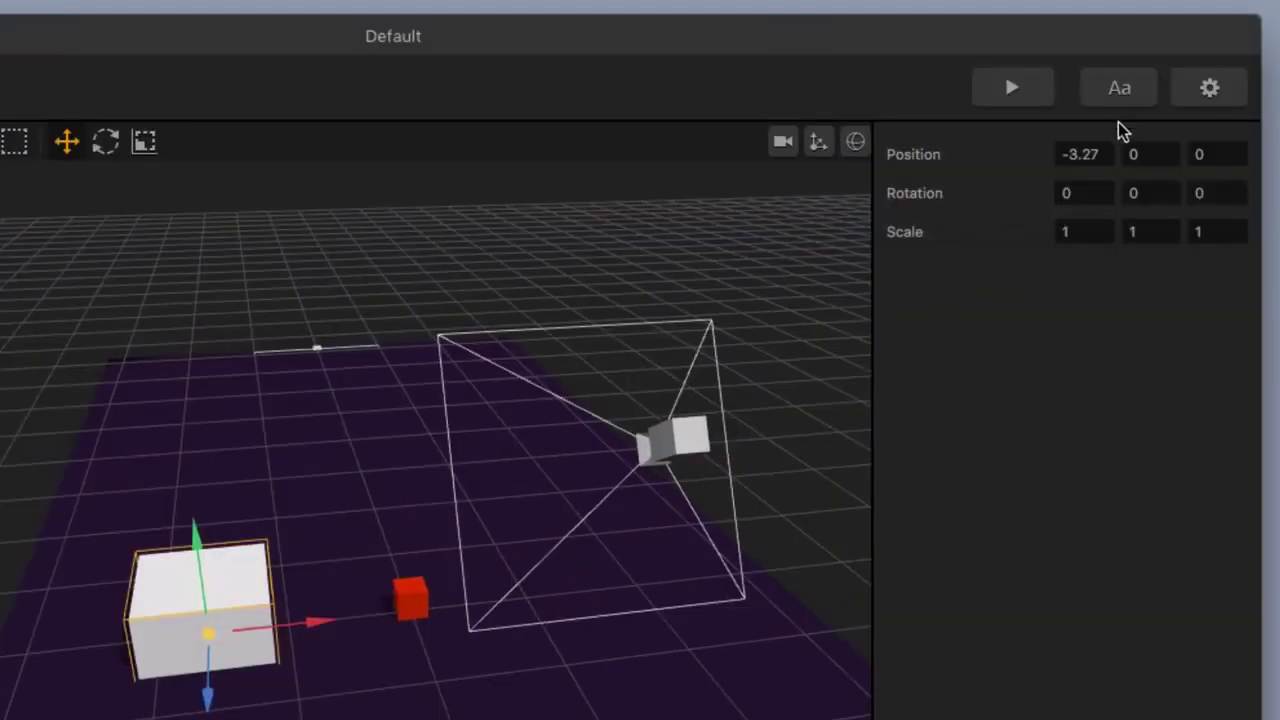
# - Set the white cube's X position to -4.7
pyautogui.click(1080, 154)
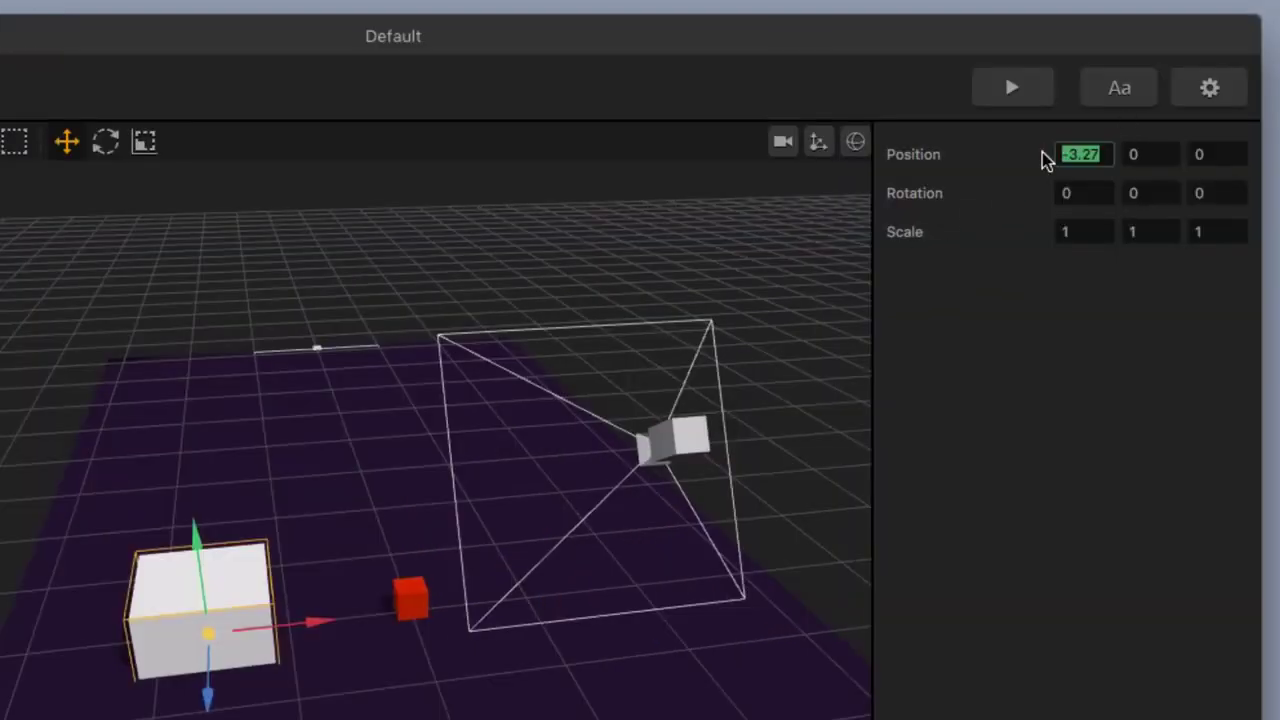
pyautogui.write('-4.7')
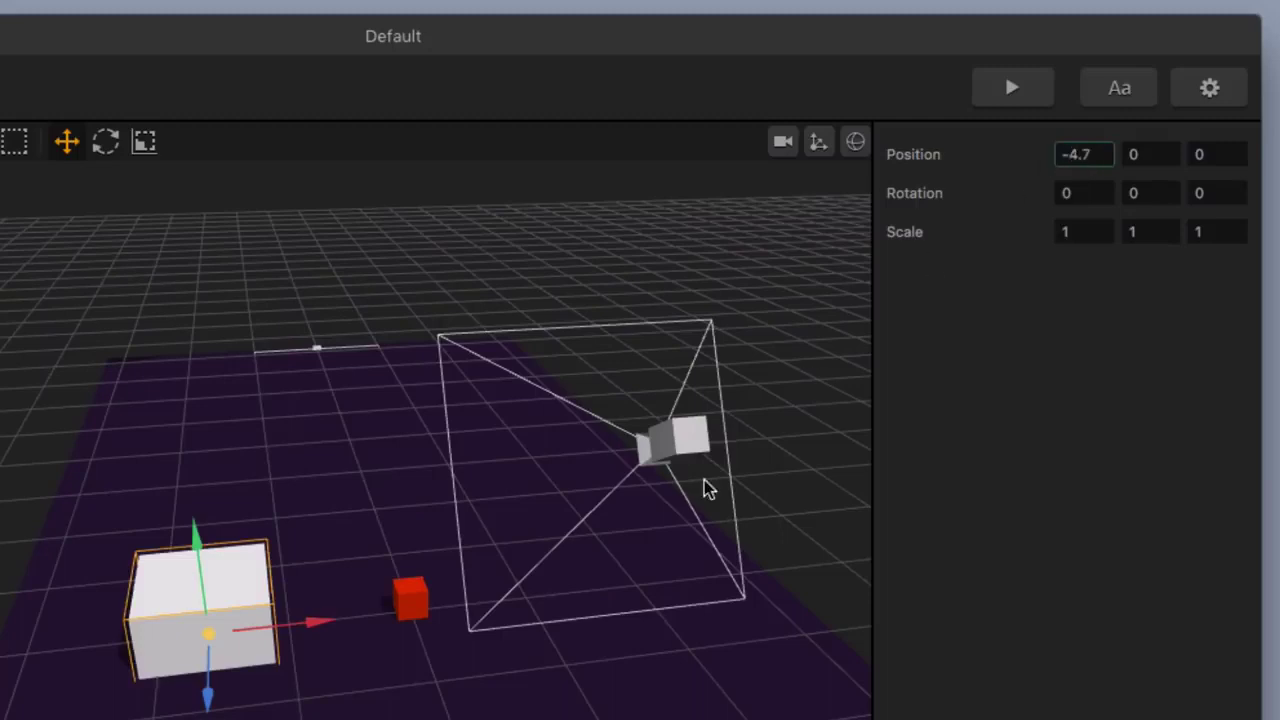
pyautogui.click(306, 677)
pyautogui.click(149, 643)
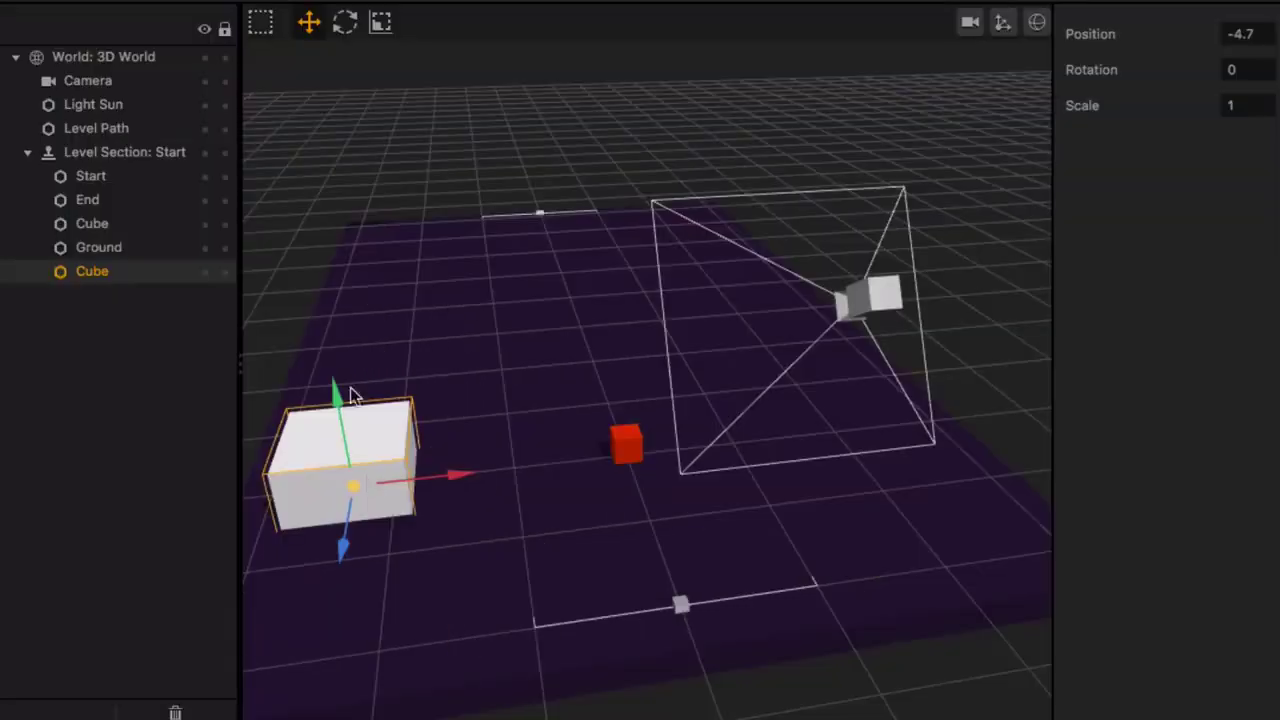
# - Scale the white cube down to about 0.18 along its red axis and lengthen it along its blue axis
pyautogui.click(380, 22)
pyautogui.moveTo(437, 480); pyautogui.dragTo(371, 490)
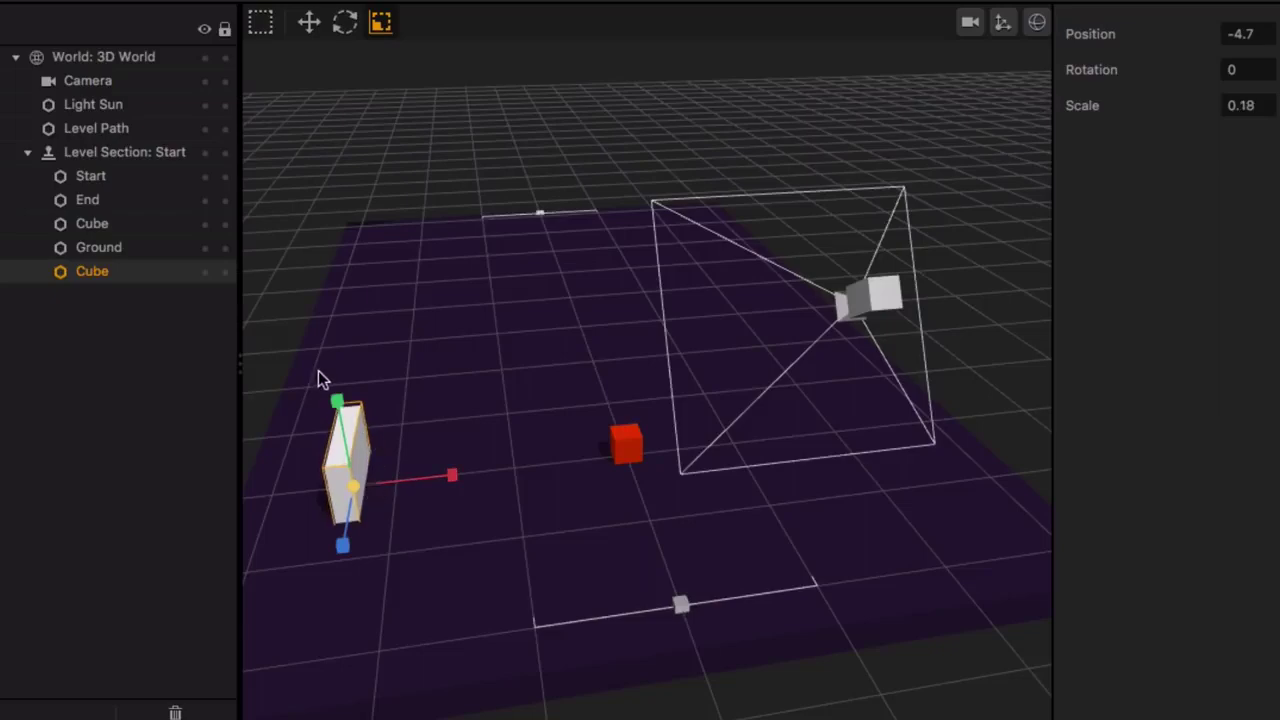
pyautogui.moveTo(350, 539); pyautogui.dragTo(326, 648)
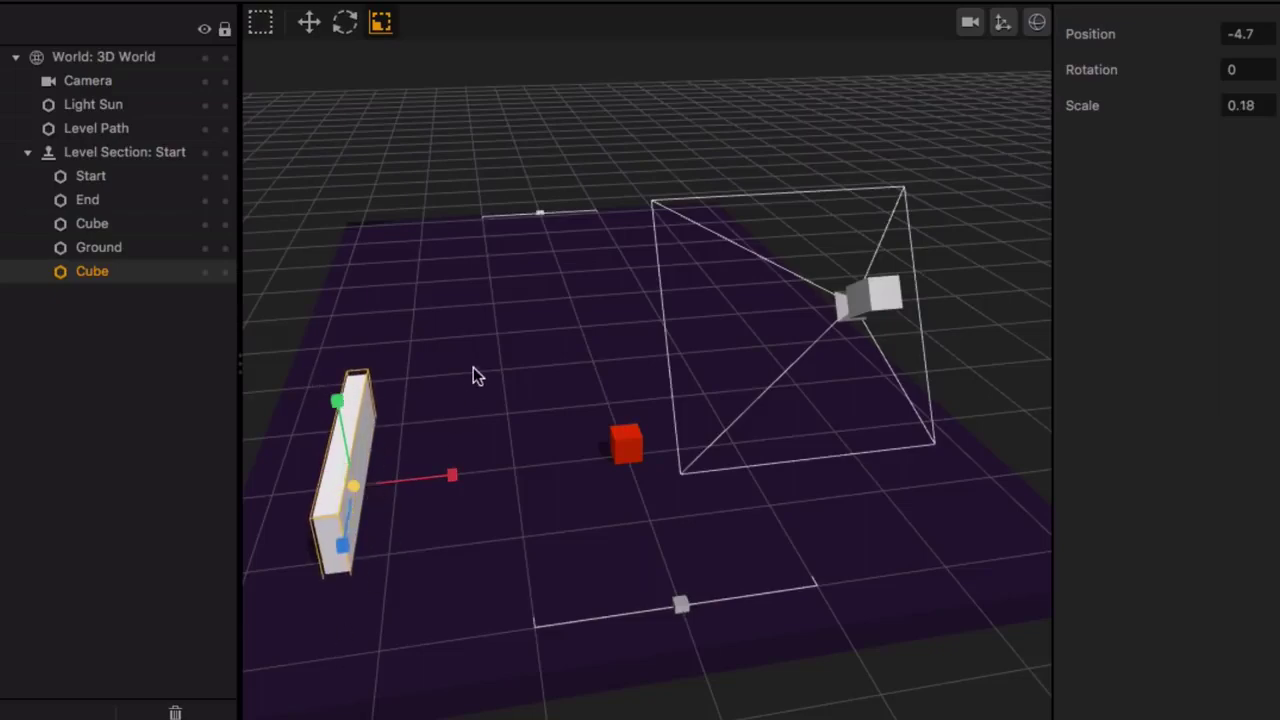
# - Center the thin white cube along the ground at Z about -6.05 and stretch it to a Z scale of about 10.66
pyautogui.moveTo(473, 368); pyautogui.dragTo(611, 382, button='middle')
pyautogui.moveTo(615, 390); pyautogui.dragTo(655, 431)
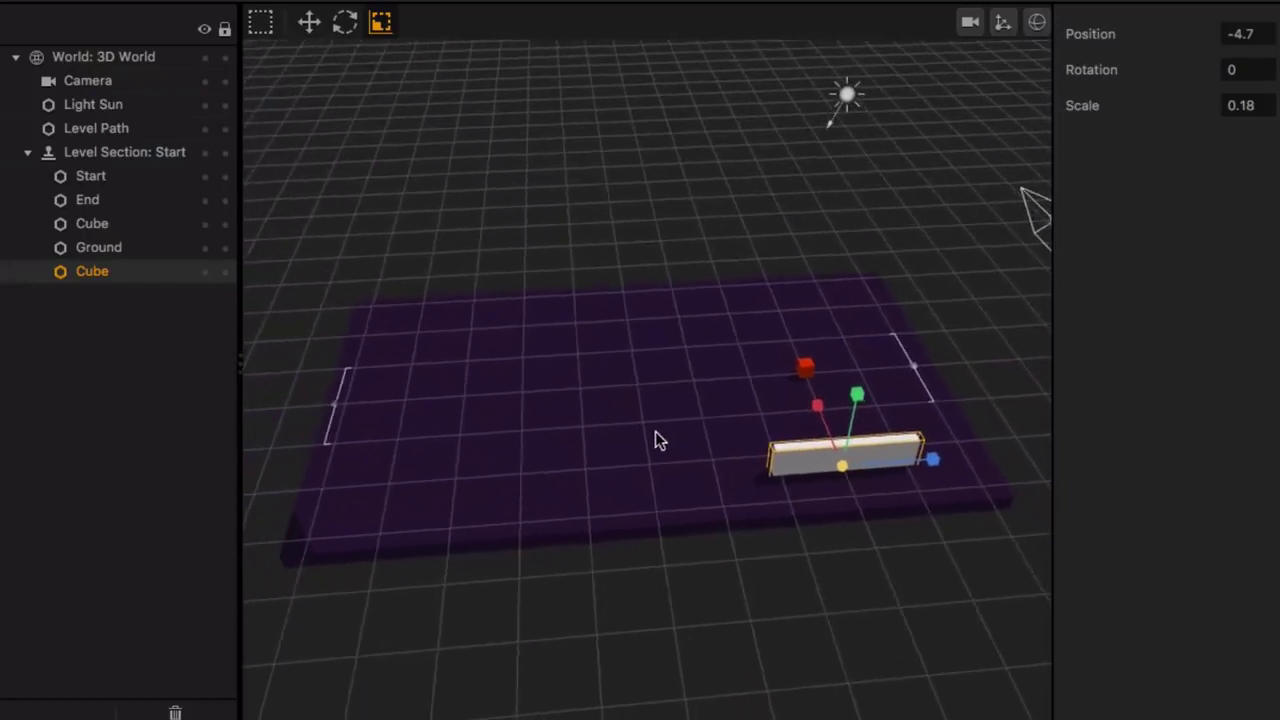
pyautogui.click(309, 22)
pyautogui.moveTo(920, 478); pyautogui.dragTo(1065, 522)
pyautogui.click(380, 22)
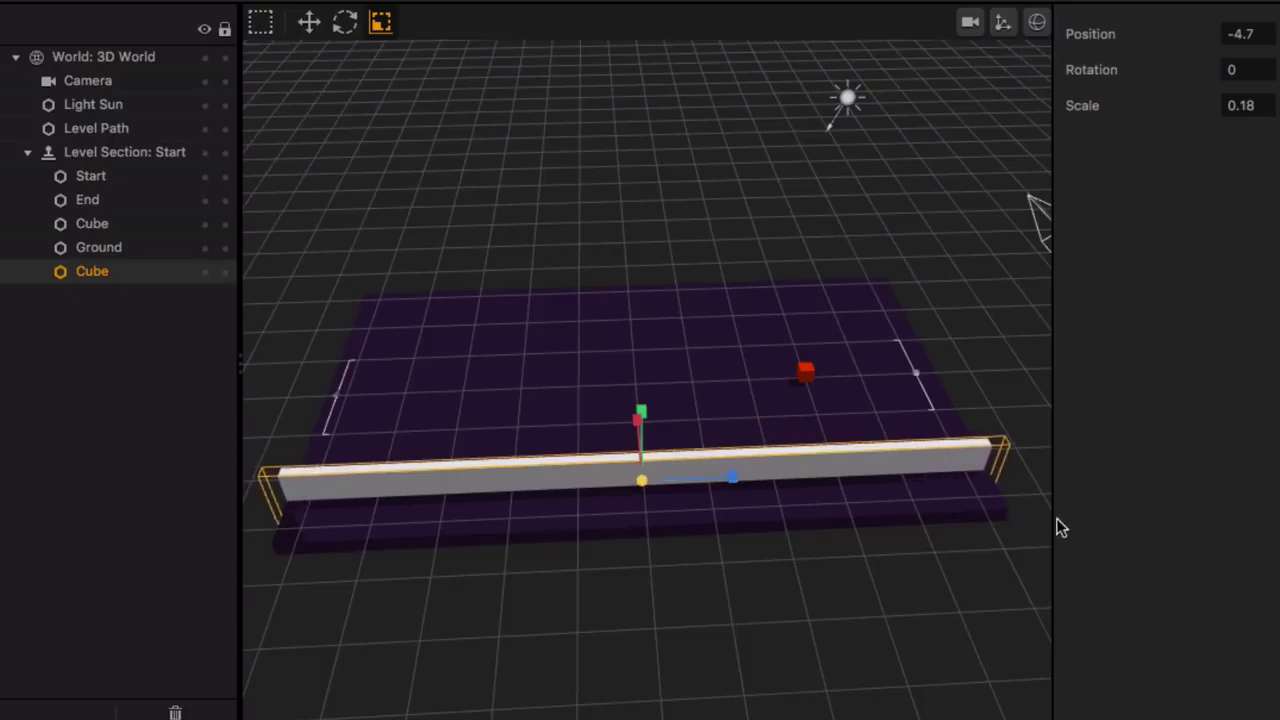
# - Duplicate the long white wall and place the copy on the opposite side of the ground at X position 4.7
pyautogui.moveTo(978, 517); pyautogui.dragTo(561, 425, button='middle')
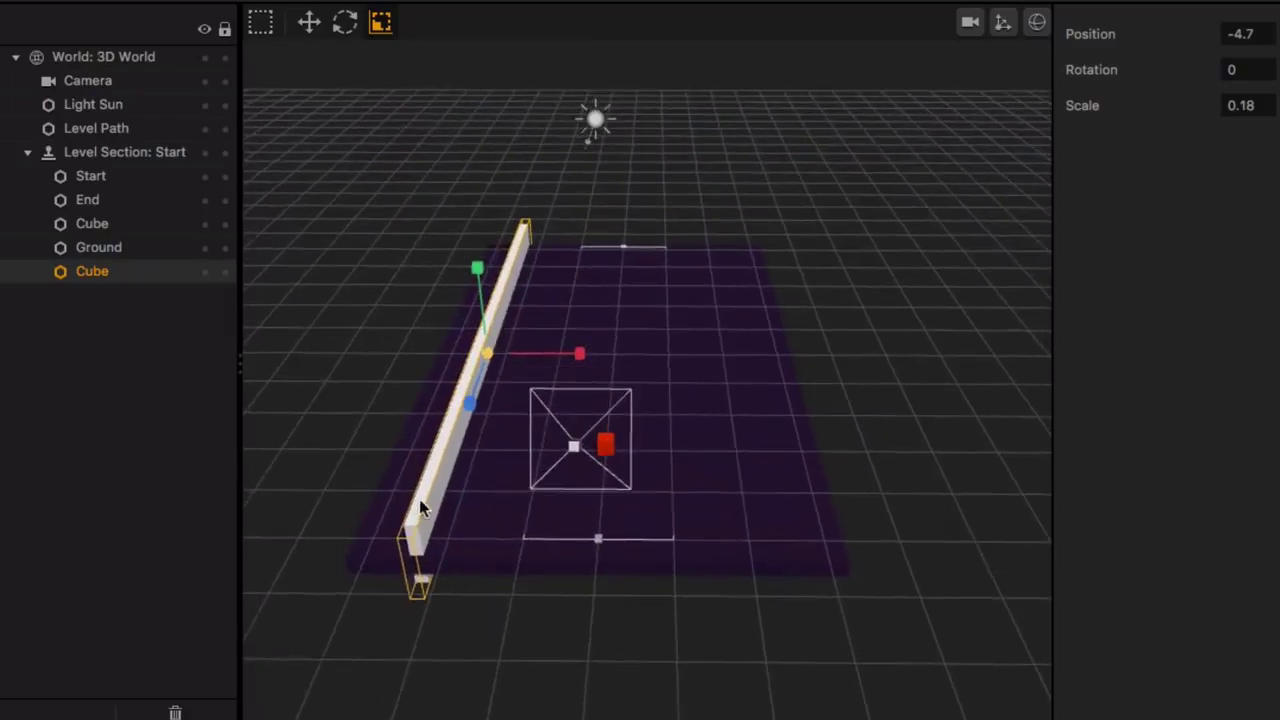
pyautogui.click(309, 22)
pyautogui.moveTo(505, 363); pyautogui.dragTo(527, 458, button='middle')
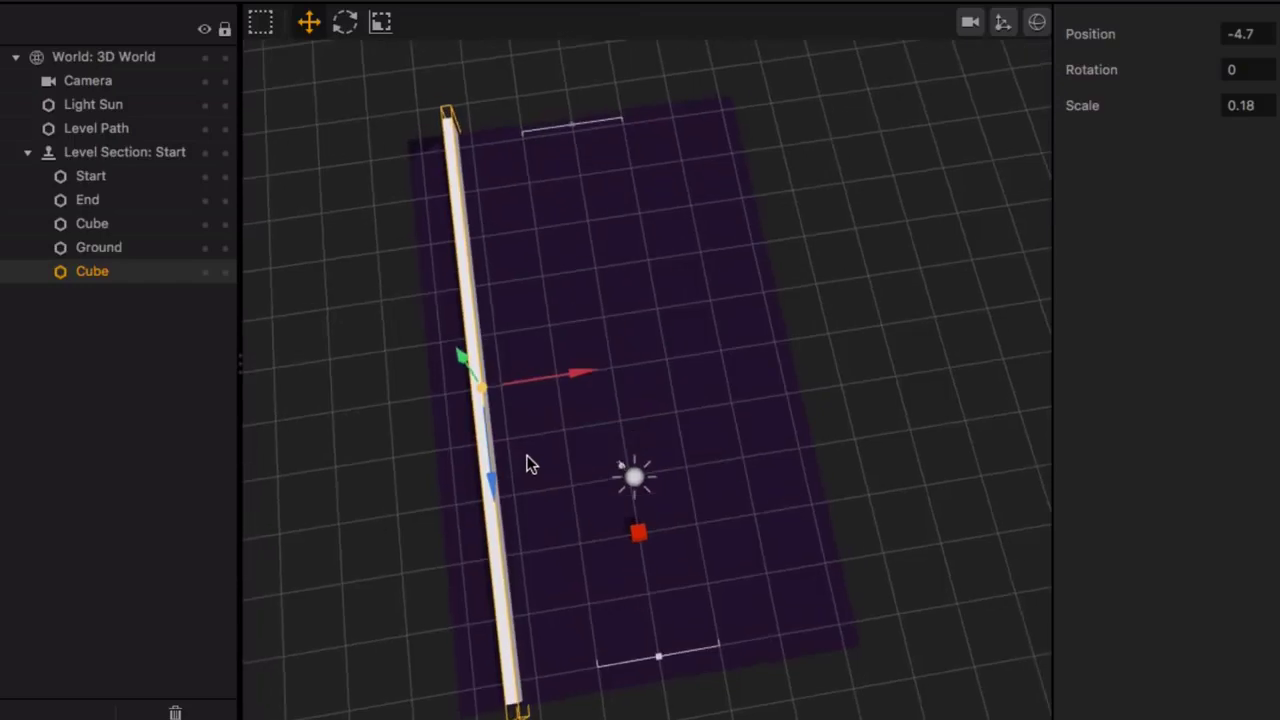
pyautogui.hotkey('ctrl', 'd')
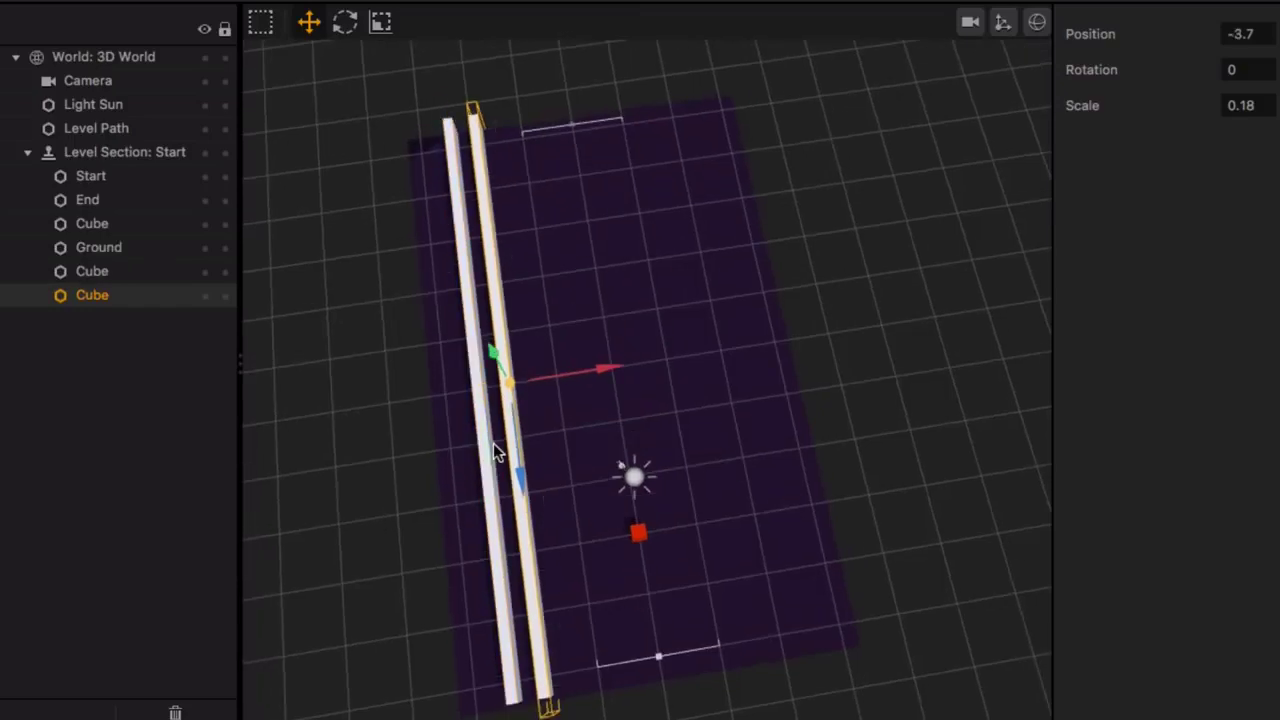
pyautogui.moveTo(517, 428); pyautogui.dragTo(503, 363, button='middle')
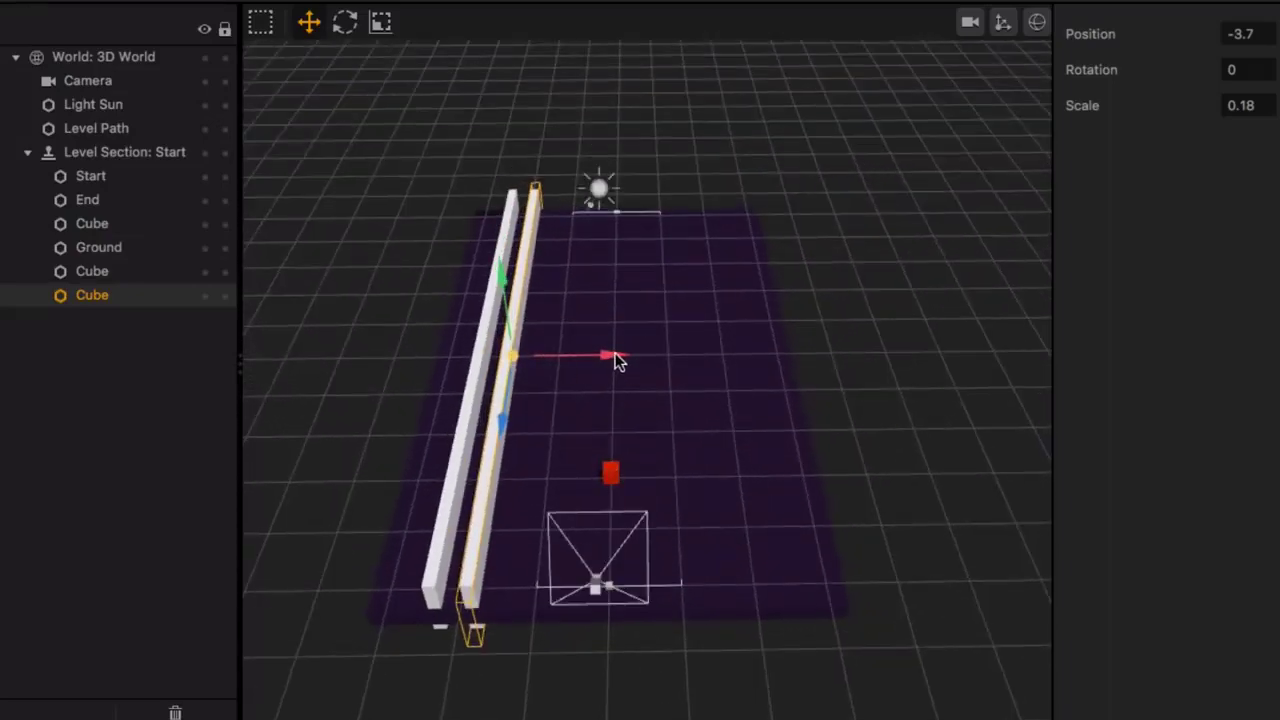
pyautogui.moveTo(617, 363); pyautogui.dragTo(812, 381)
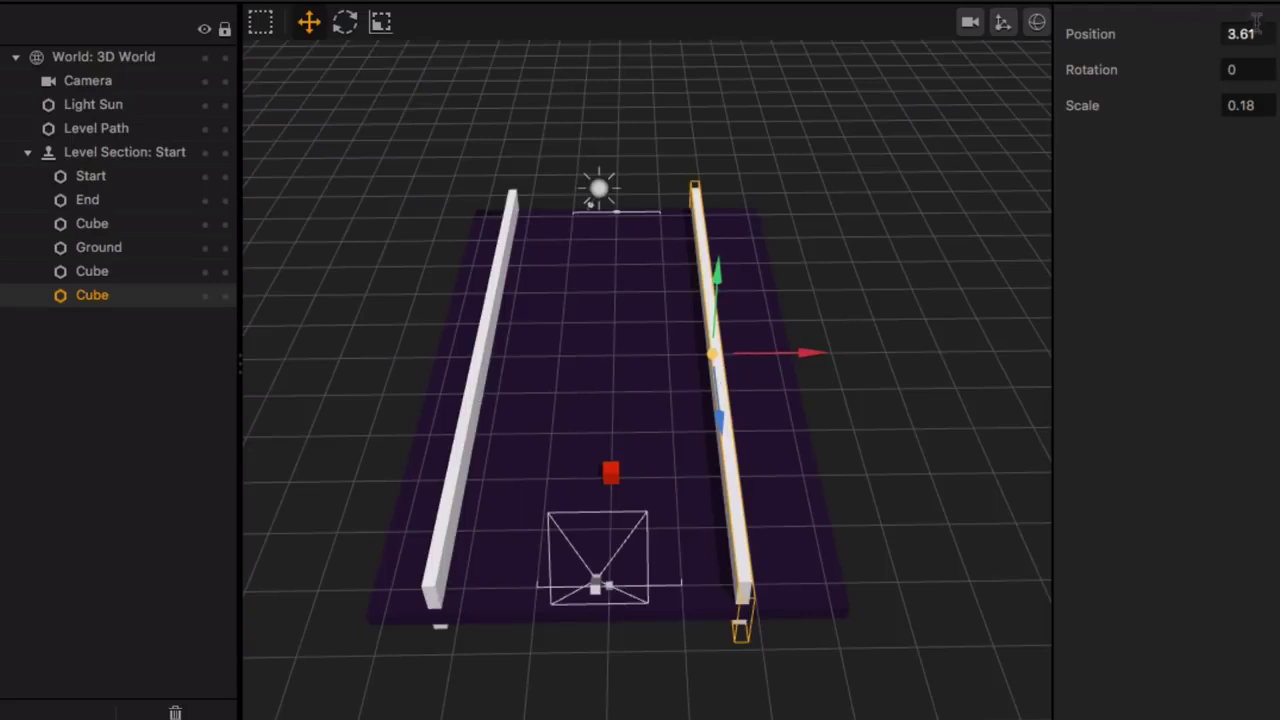
pyautogui.moveTo(1256, 36); pyautogui.dragTo(1228, 36)
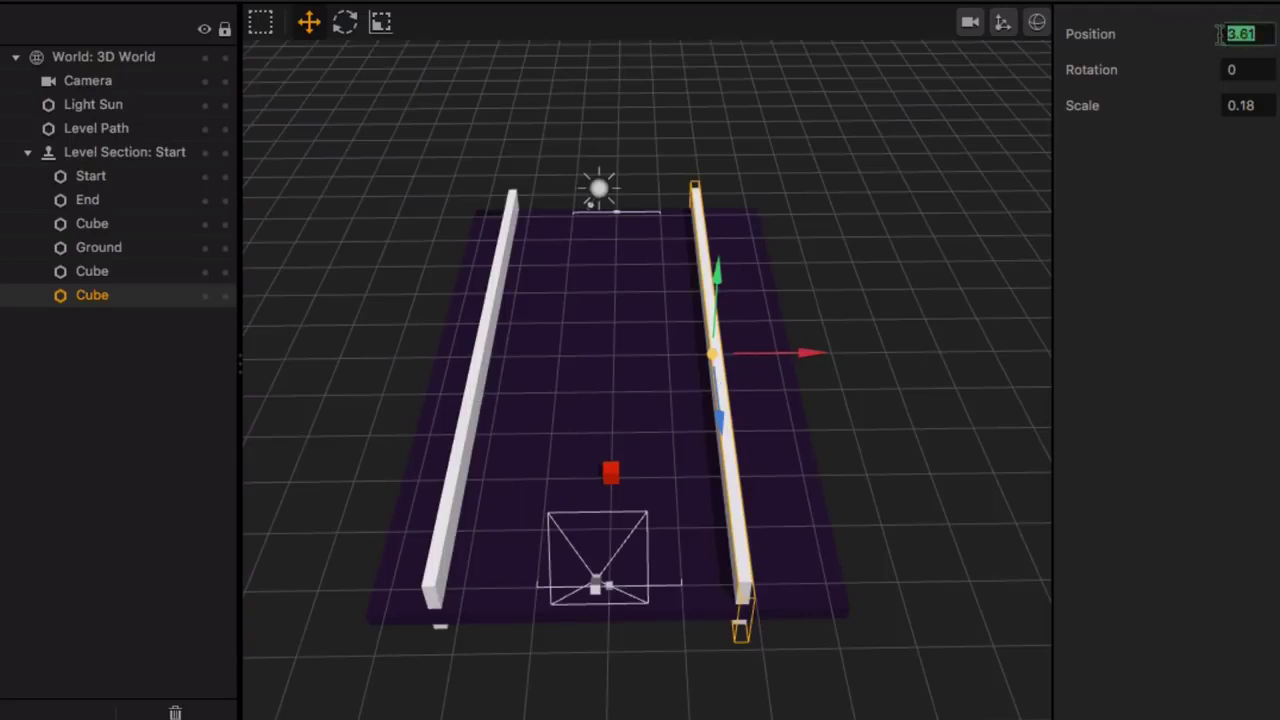
pyautogui.write('4.7')
pyautogui.press('Return')
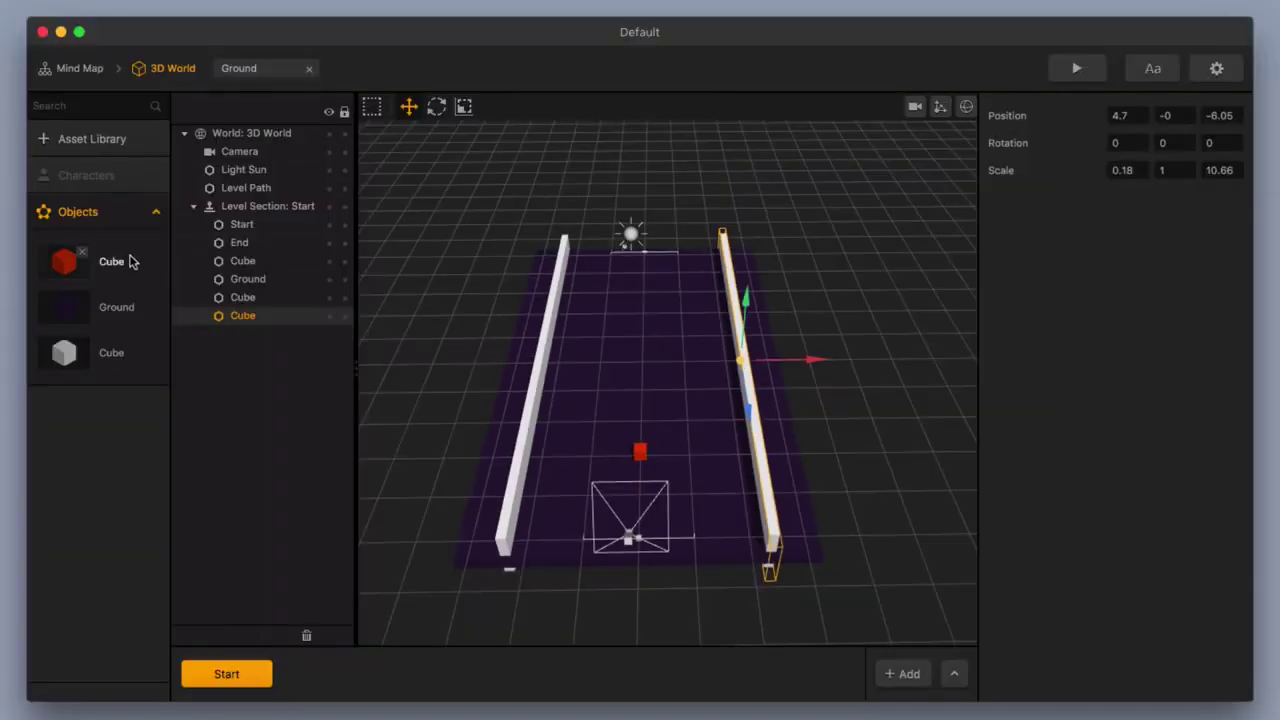
# - Rename the white Cube object as Wall
pyautogui.click(118, 346)
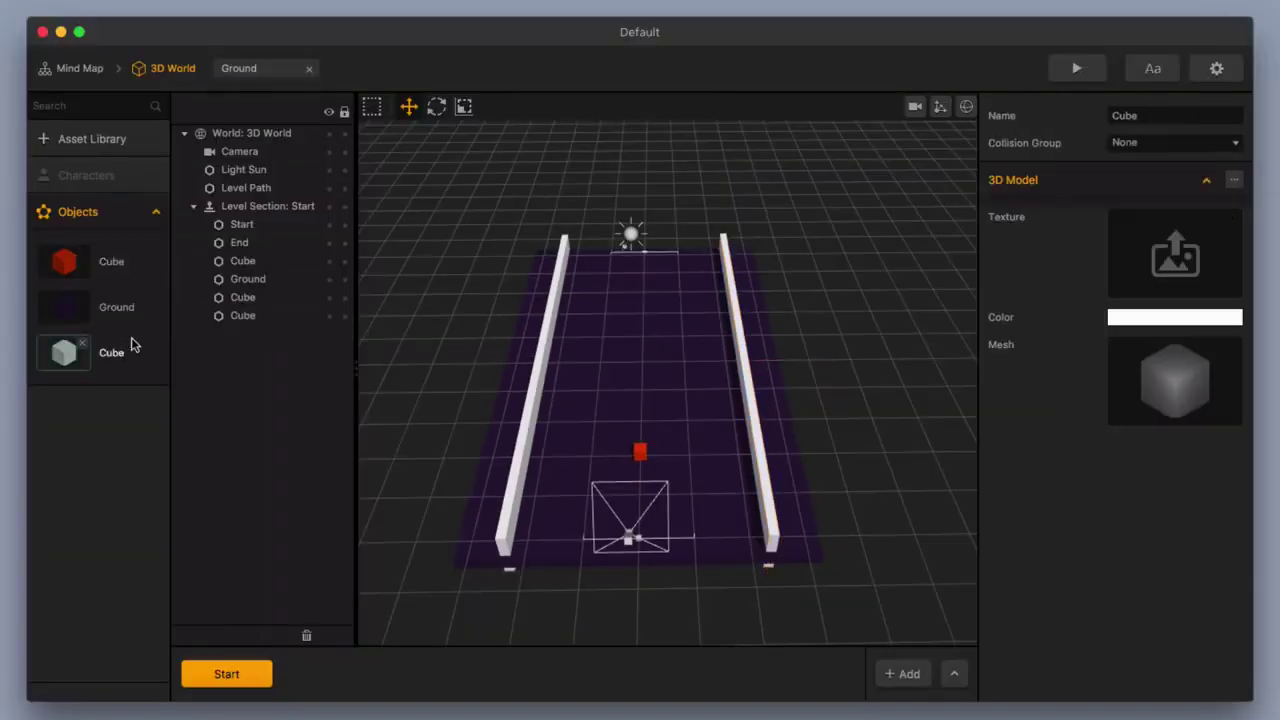
pyautogui.moveTo(1146, 115); pyautogui.dragTo(1100, 120)
pyautogui.write('W')
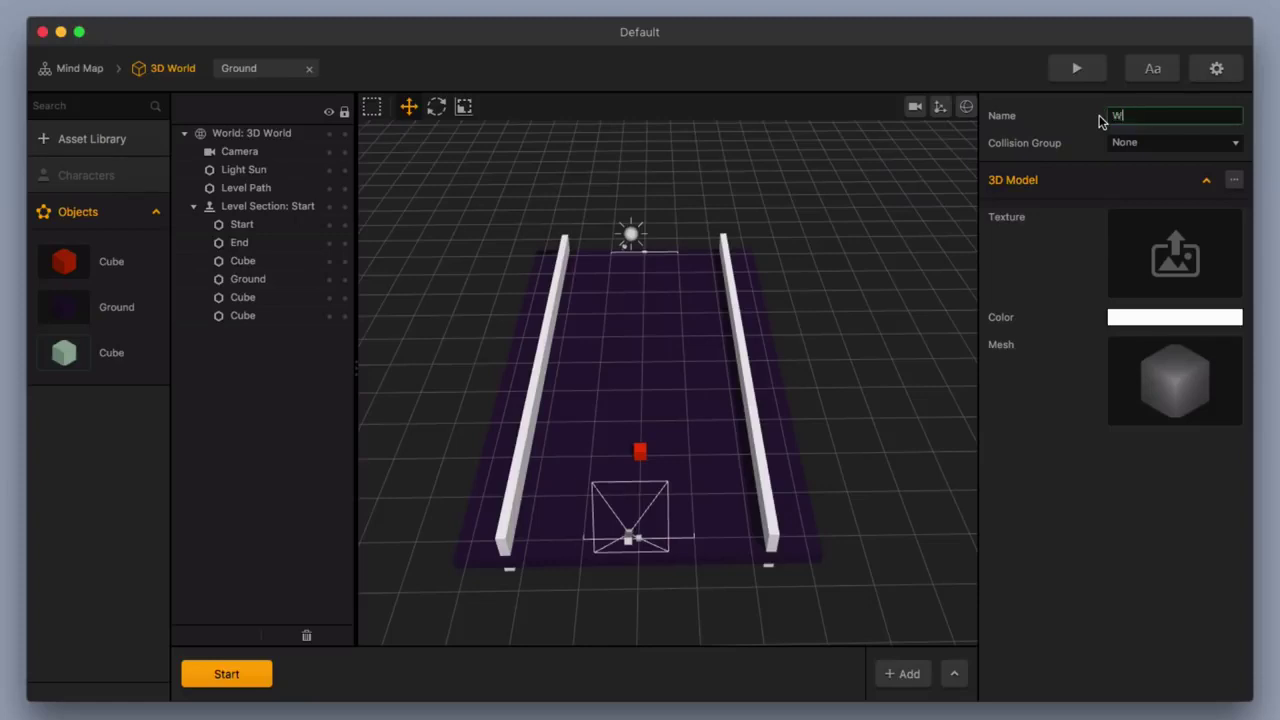
pyautogui.write('all')
pyautogui.press('Return')
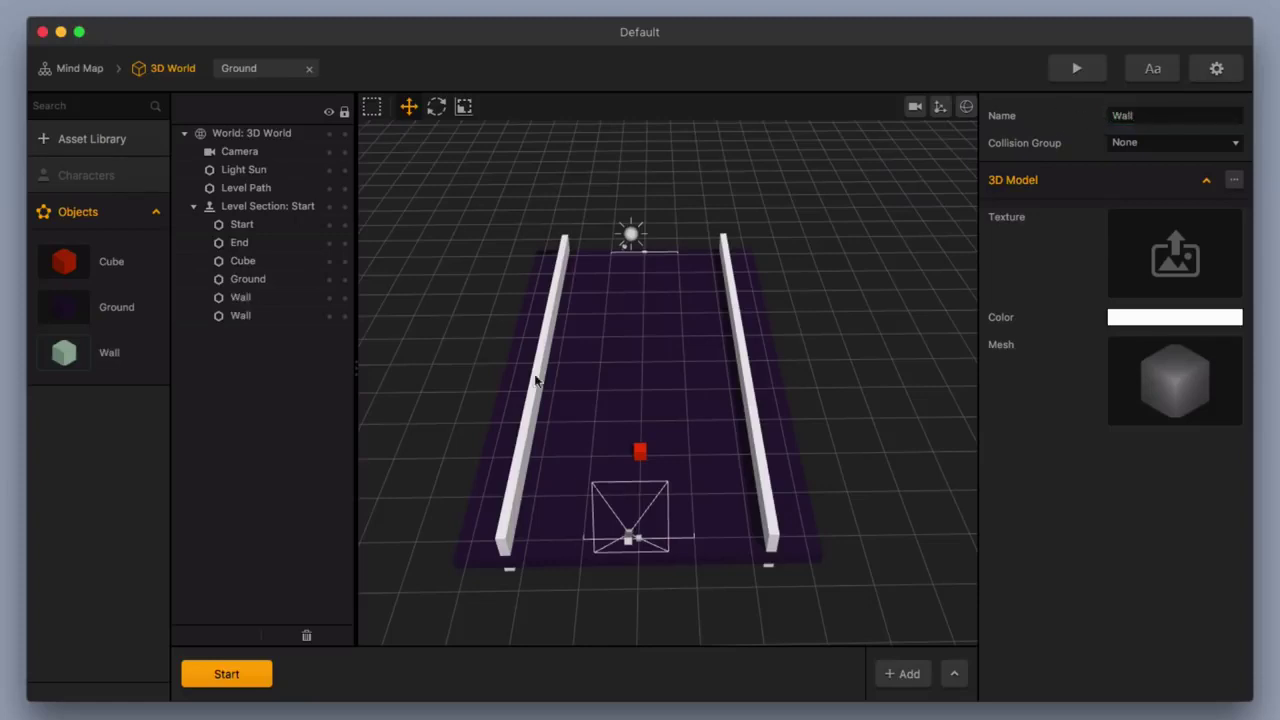
# - Enable physics on the Wall object's Start node with its object type set to Static, and return to the 3D World
pyautogui.doubleClick(112, 360)
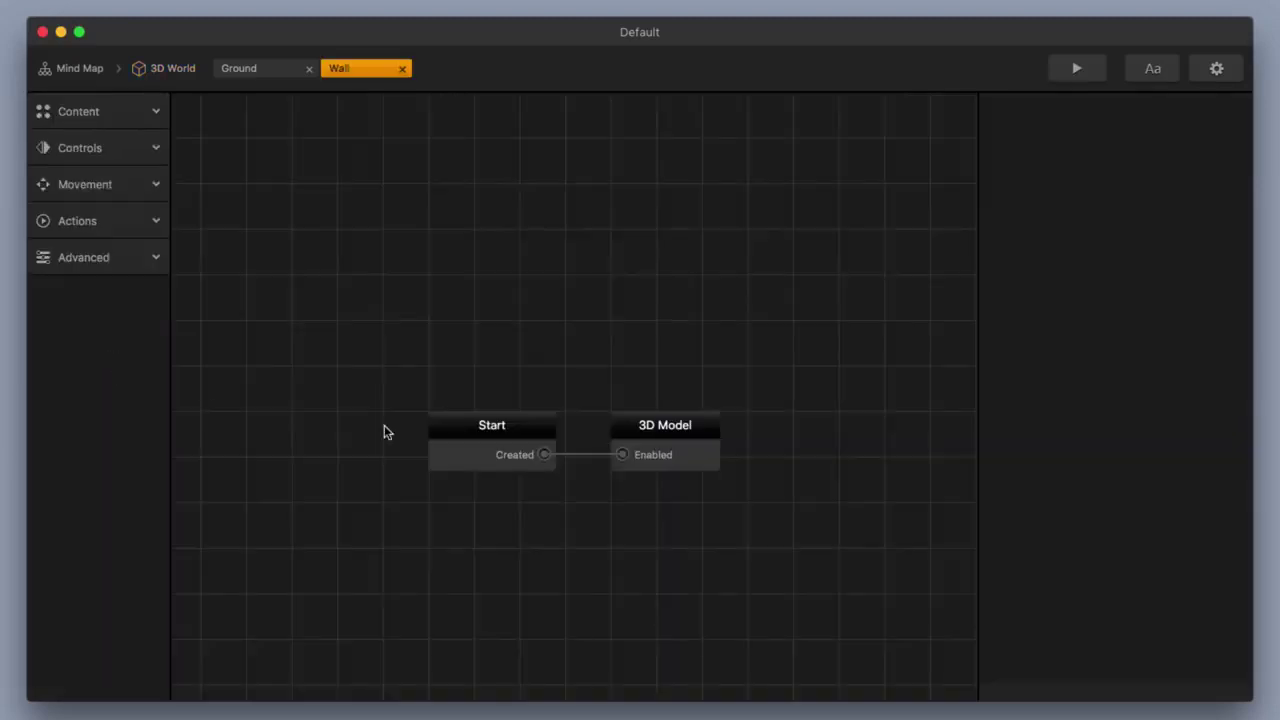
pyautogui.click(523, 434)
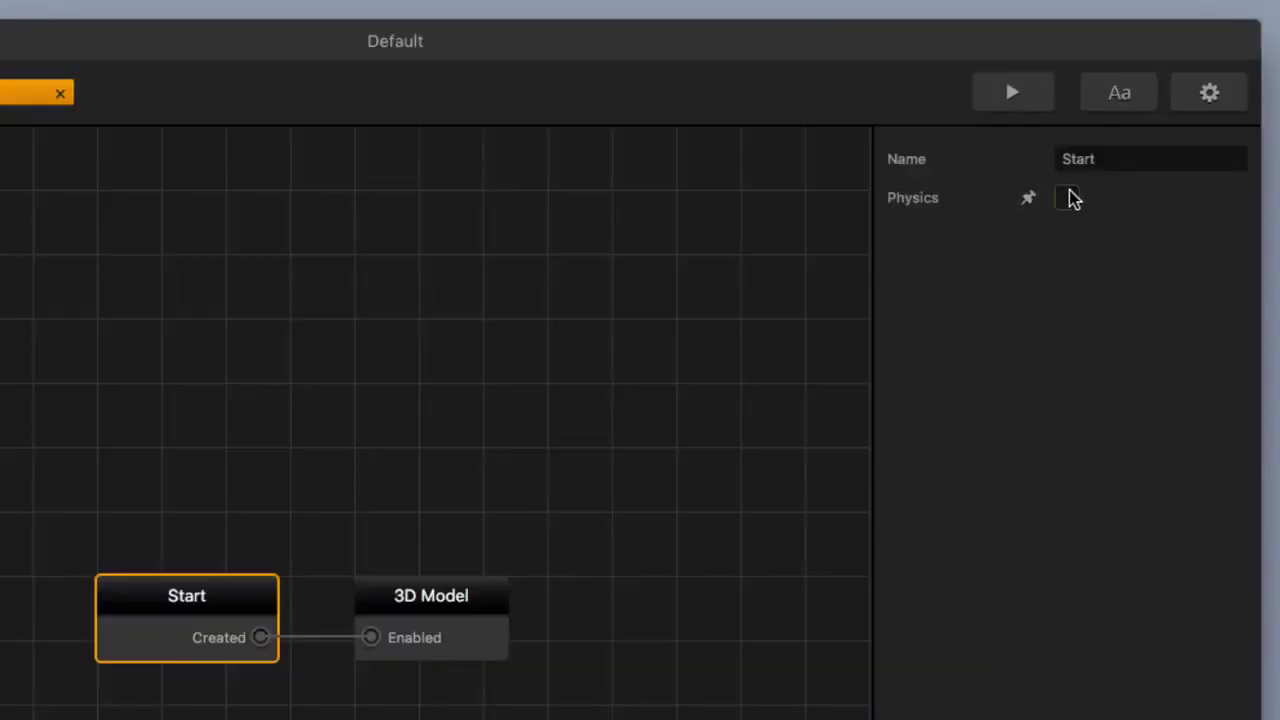
pyautogui.click(1069, 198)
pyautogui.click(1091, 278)
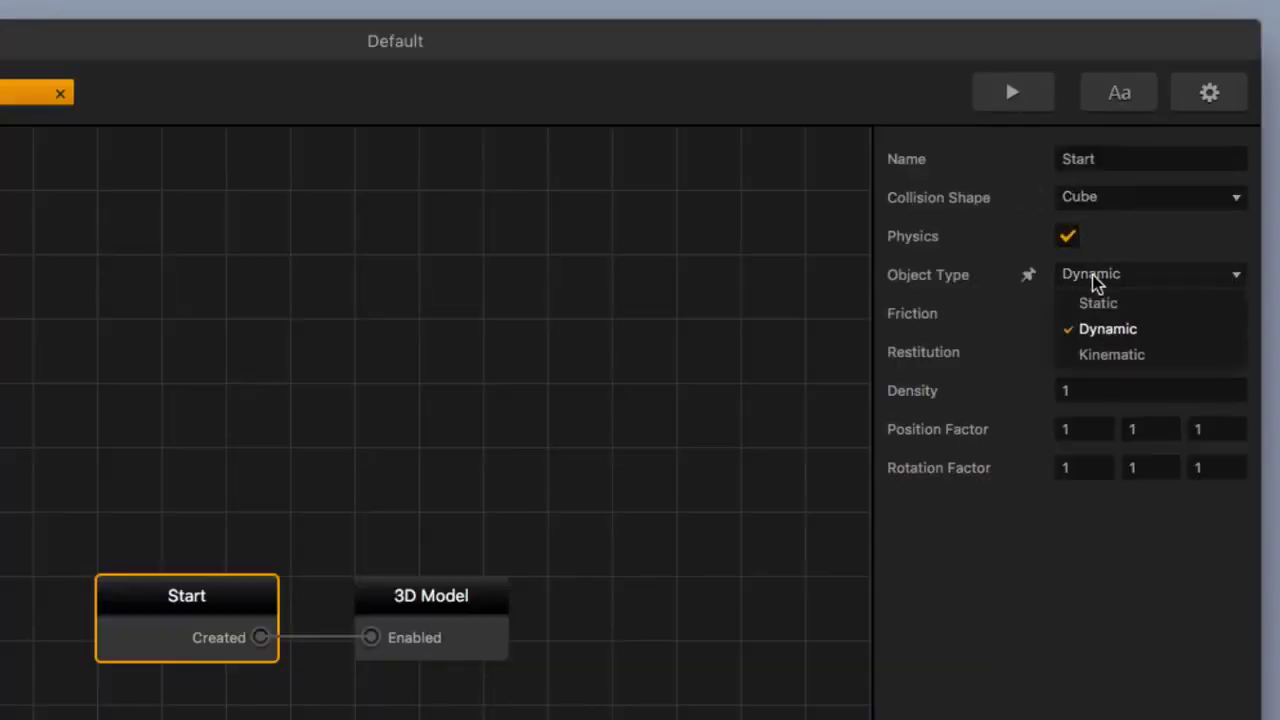
pyautogui.click(1114, 303)
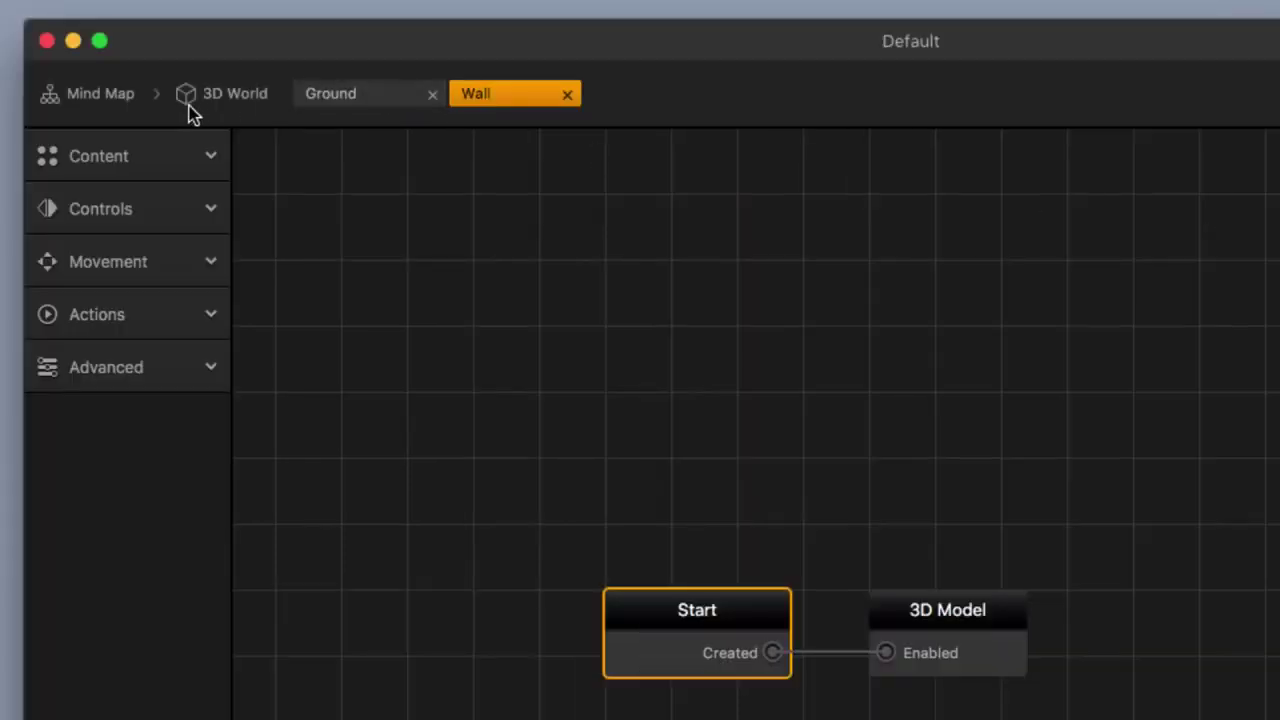
pyautogui.click(220, 104)
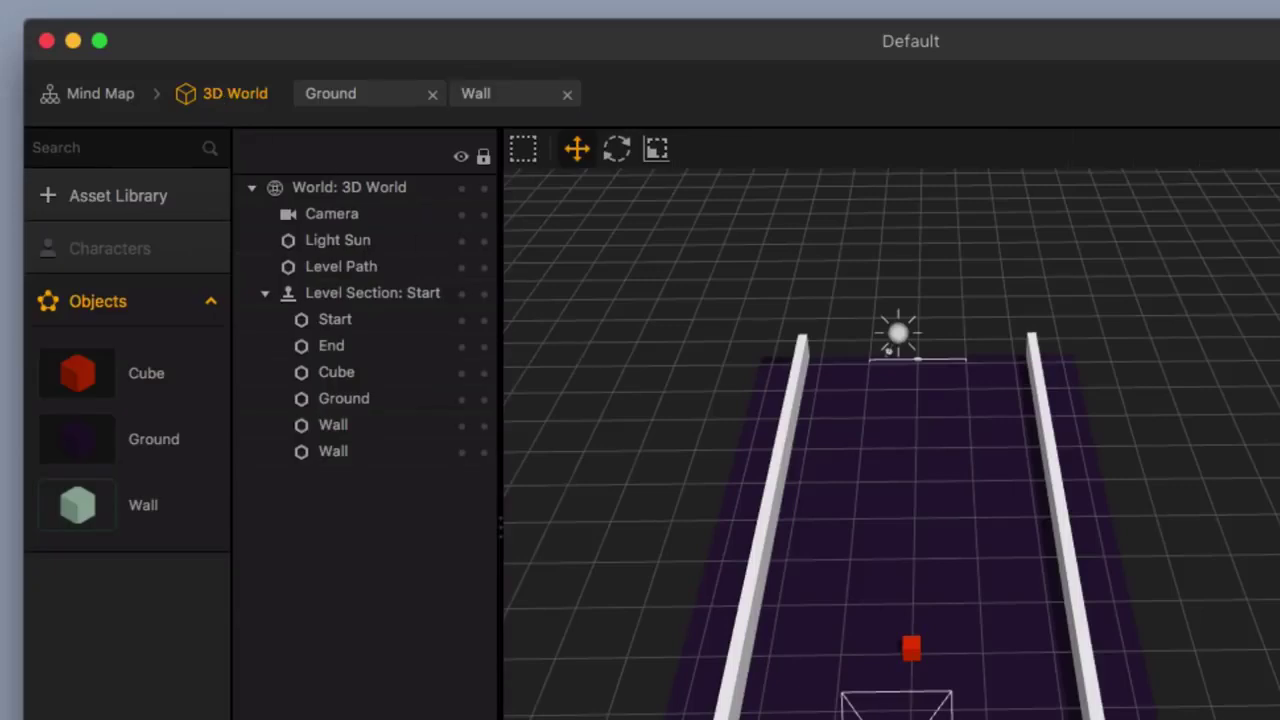
# - Move the red Cube from Objects into Characters and rename it Main Character
pyautogui.click(152, 376)
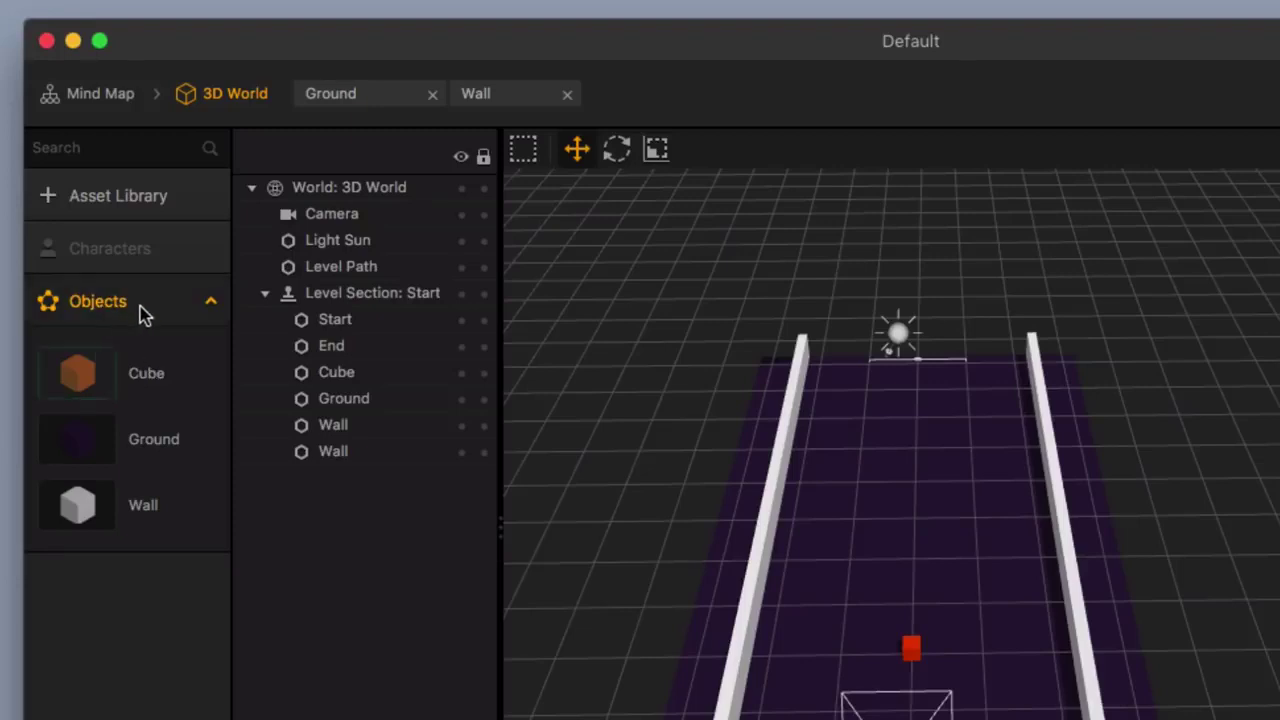
pyautogui.moveTo(154, 377); pyautogui.dragTo(151, 268)
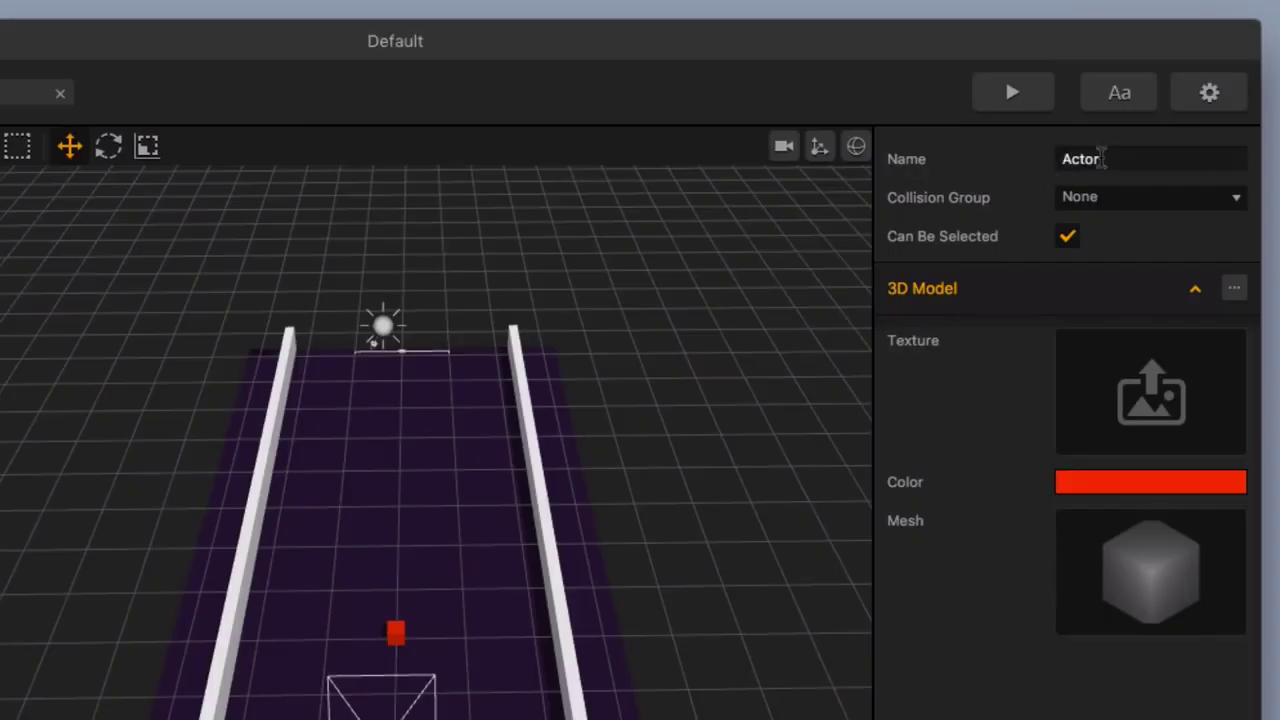
pyautogui.moveTo(1123, 158); pyautogui.dragTo(1050, 162)
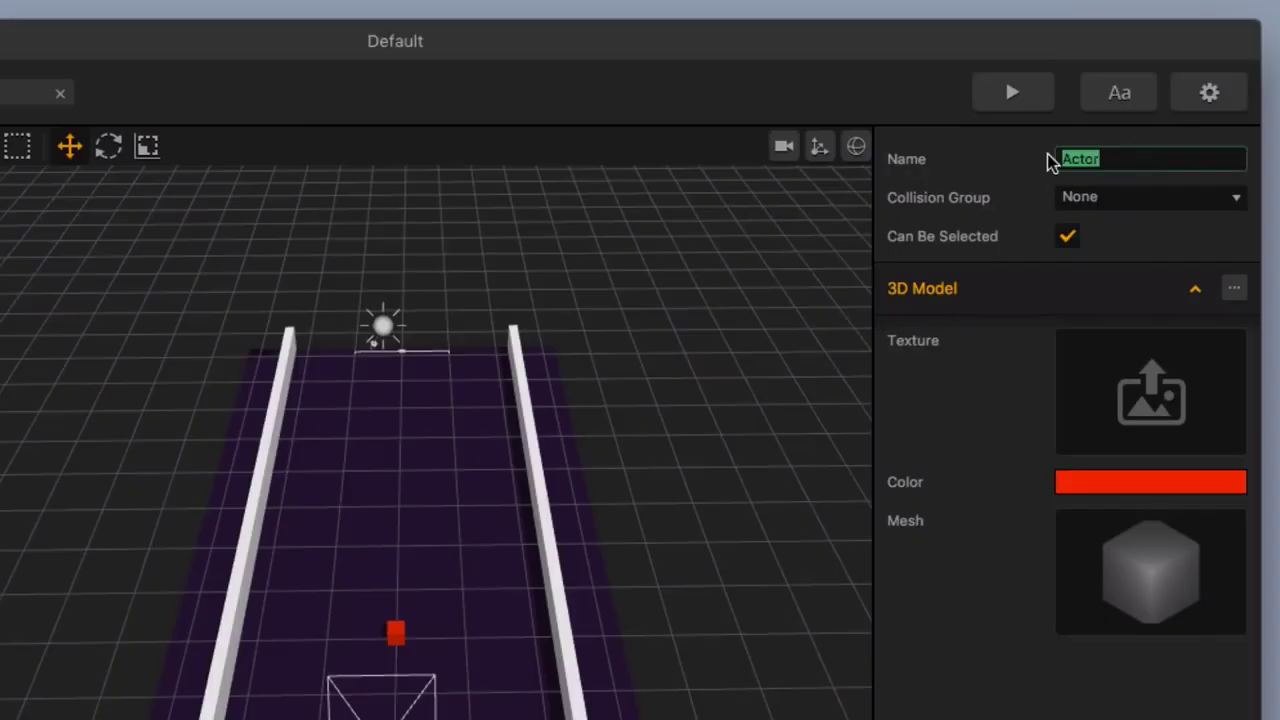
pyautogui.write('Main Character')
pyautogui.press('Return')
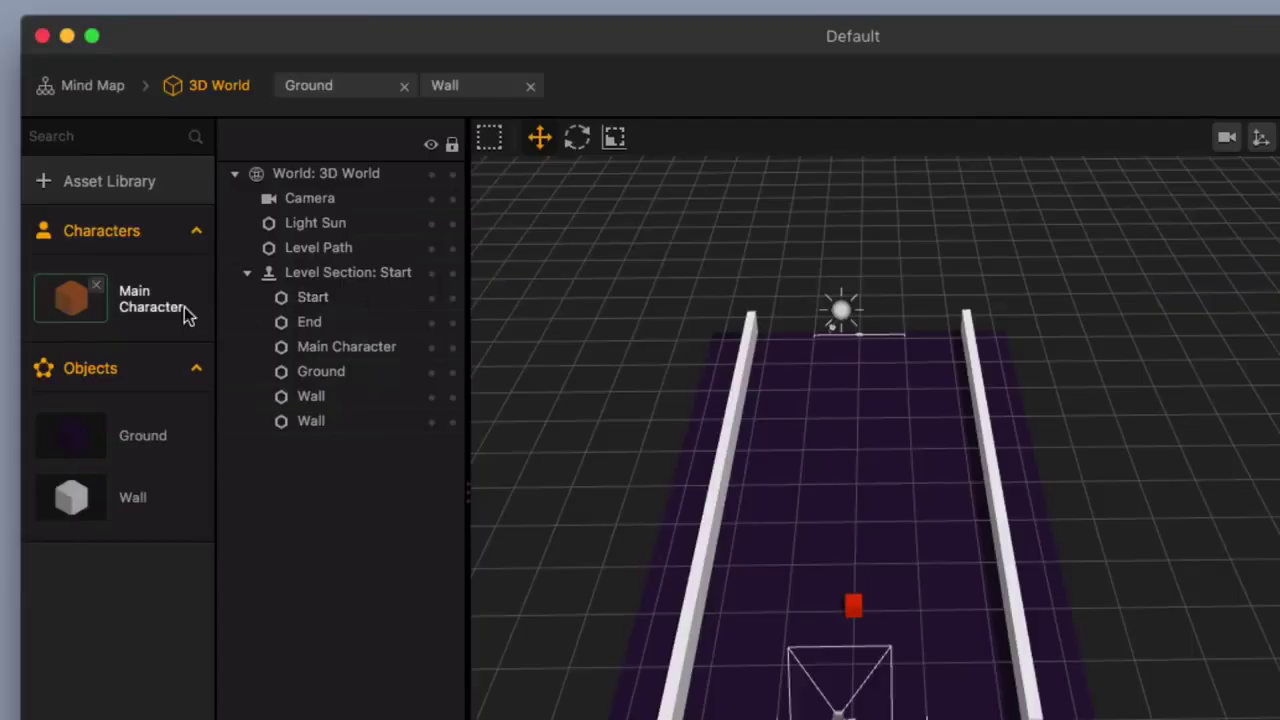